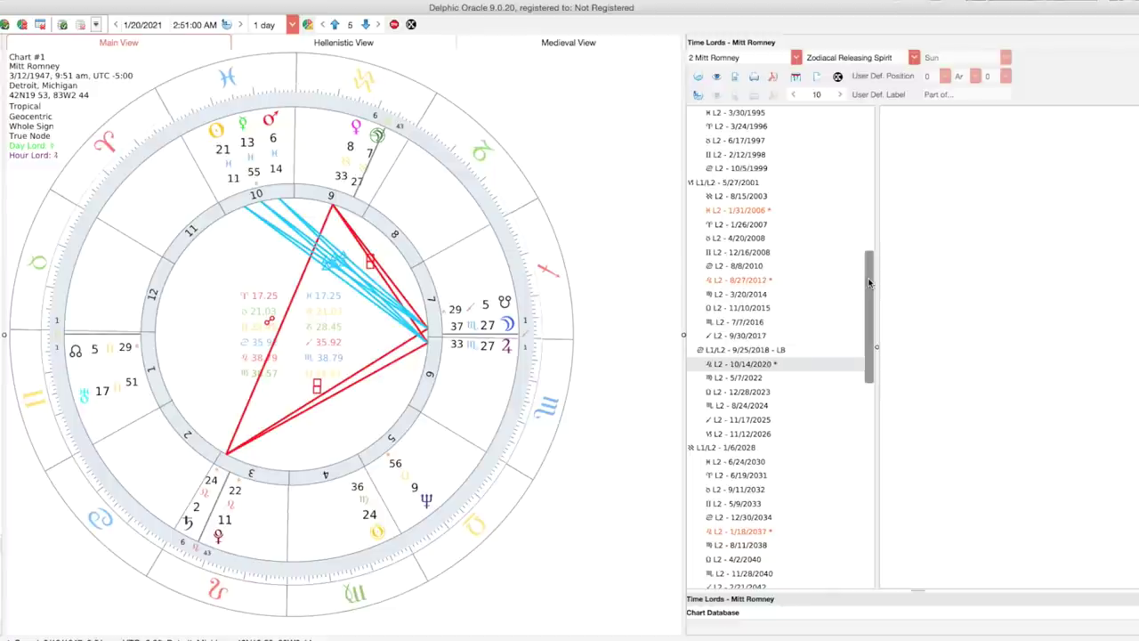
# List the sub-periods of the L1/L2 period starting 5/27/2001 in the Zodiacal Releasing Spirit list
pyautogui.scroll(3, 869, 283)
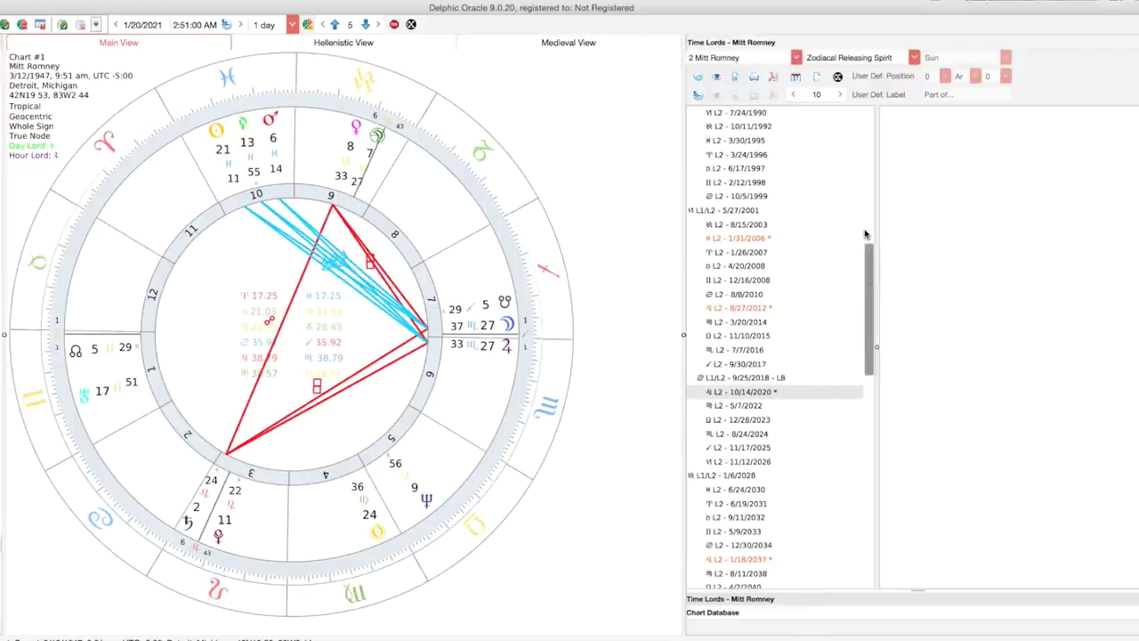
pyautogui.scroll(-2, 868, 271)
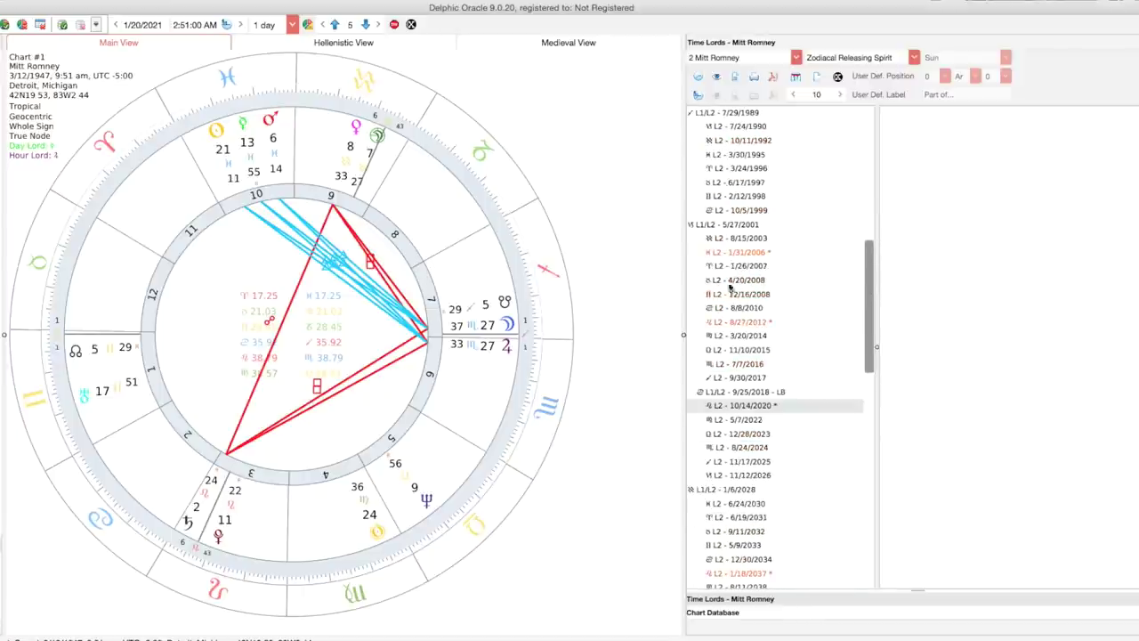
pyautogui.click(694, 225)
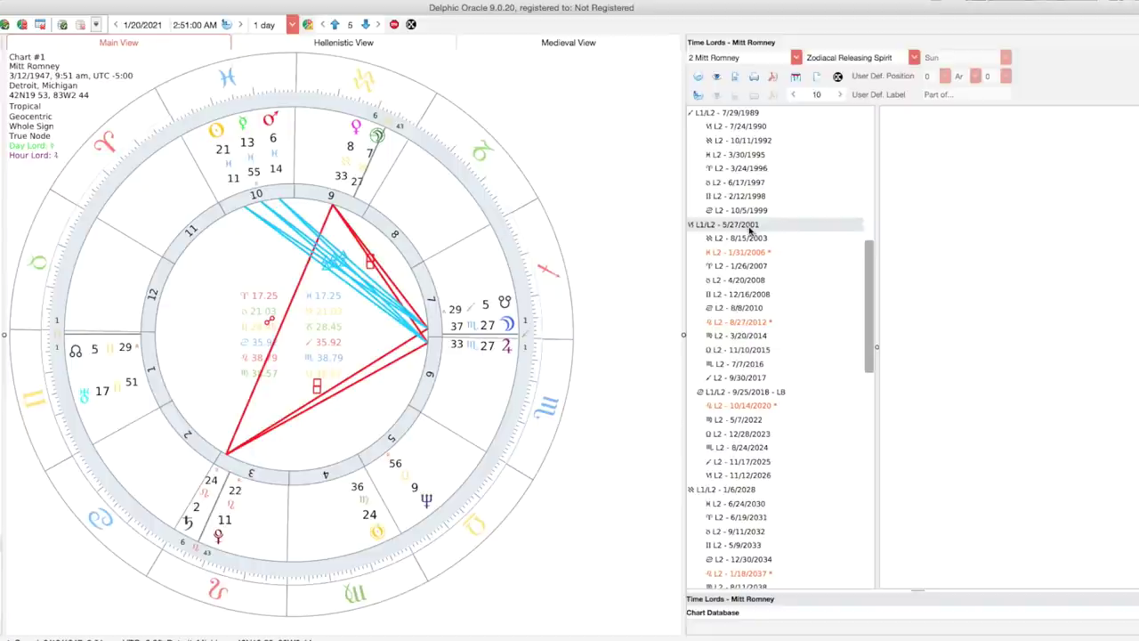
pyautogui.doubleClick(750, 229)
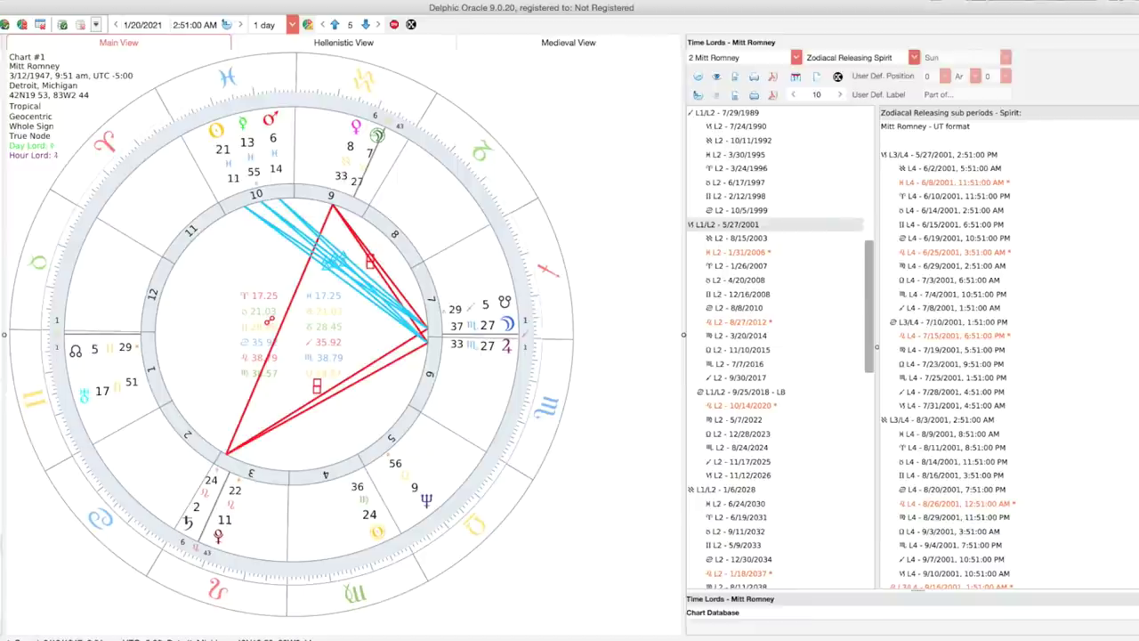
# Locate the L3/L4 sub-period of 3/3/2002 and select the L4 period of 3/18/2002 within it
pyautogui.scroll(-9, 1006, 347)
pyautogui.scroll(-5, 947, 347)
pyautogui.scroll(-5, 957, 420)
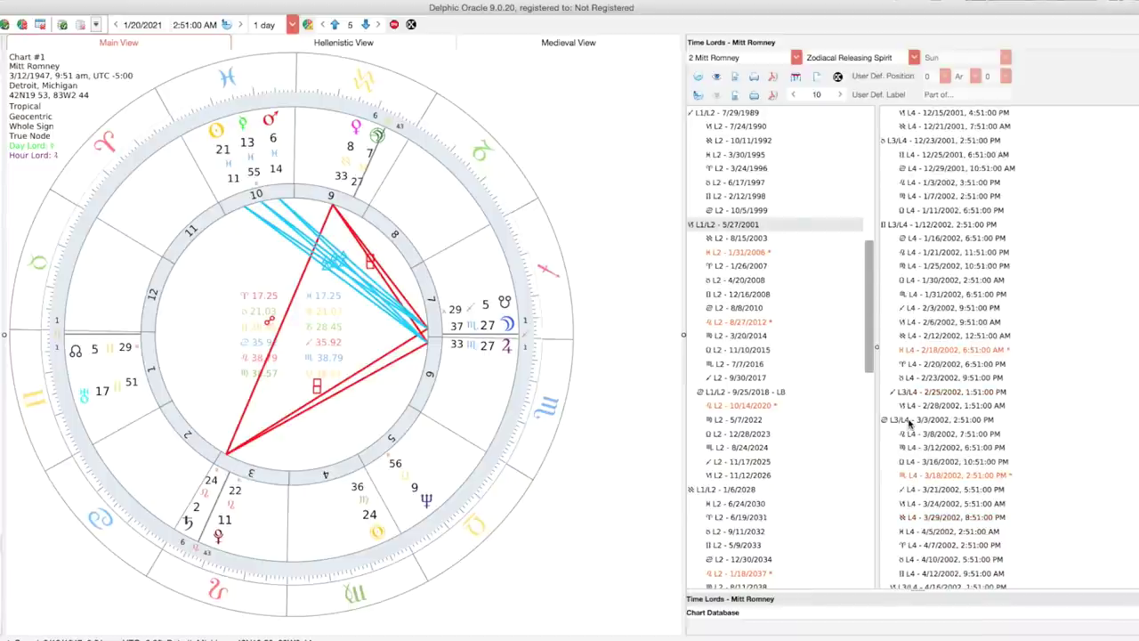
pyautogui.click(908, 421)
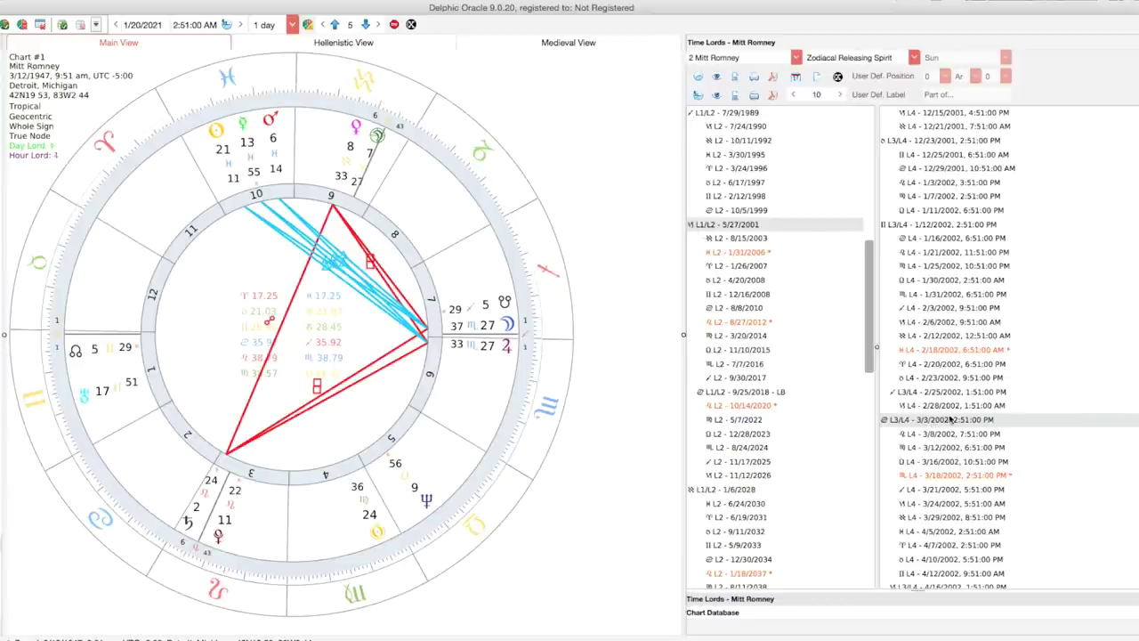
pyautogui.click(931, 480)
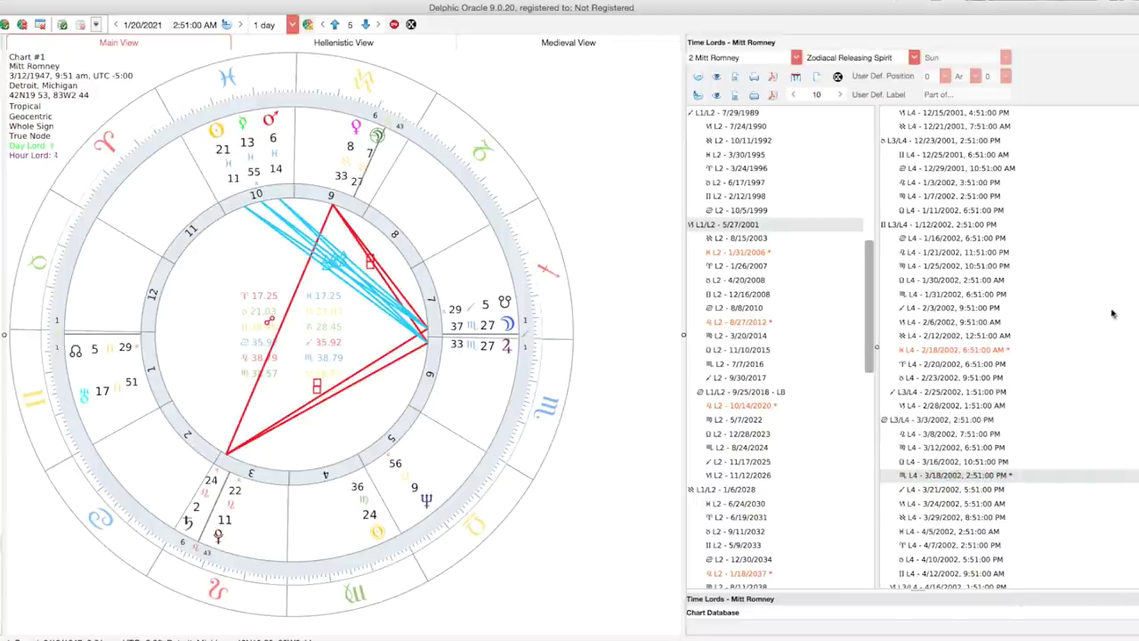
# Go through the following 2002 sub-periods and select the L2/L3/L4 entry of 11/6/2002
pyautogui.press('Down')
pyautogui.press('Down')
pyautogui.press('Down')
pyautogui.press('Down')
pyautogui.press('Down')
pyautogui.press('Down')
pyautogui.press('Down')
pyautogui.press('Down')
pyautogui.press('Down')
pyautogui.press('Down')
pyautogui.press('Down')
pyautogui.press('Down')
pyautogui.press('Down')
pyautogui.press('Down')
pyautogui.press('Down')
pyautogui.press('Down')
pyautogui.press('Down')
pyautogui.press('Down')
pyautogui.press('Down')
pyautogui.press('Down')
pyautogui.press('Down')
pyautogui.press('Down')
pyautogui.press('Down')
pyautogui.press('Down')
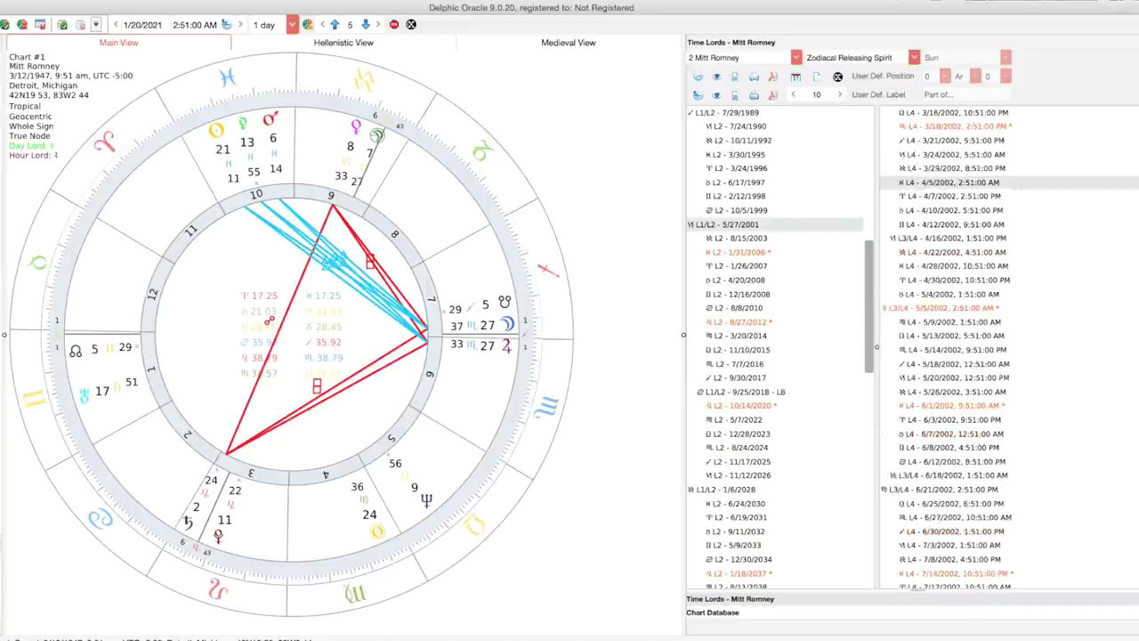
pyautogui.scroll(-3, 996, 363)
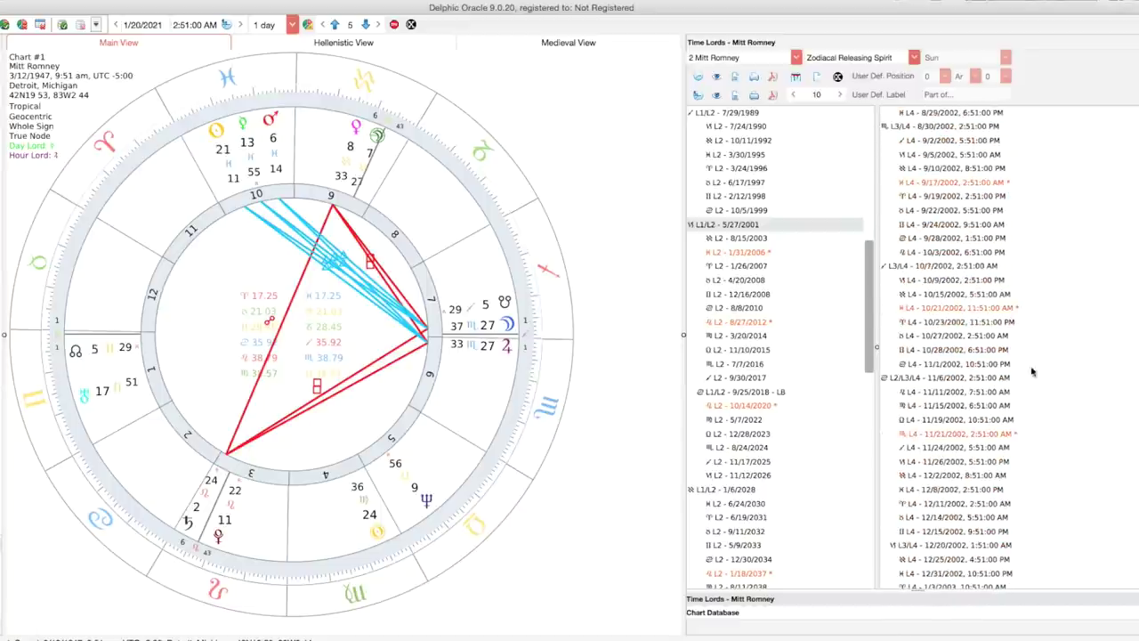
pyautogui.click(949, 381)
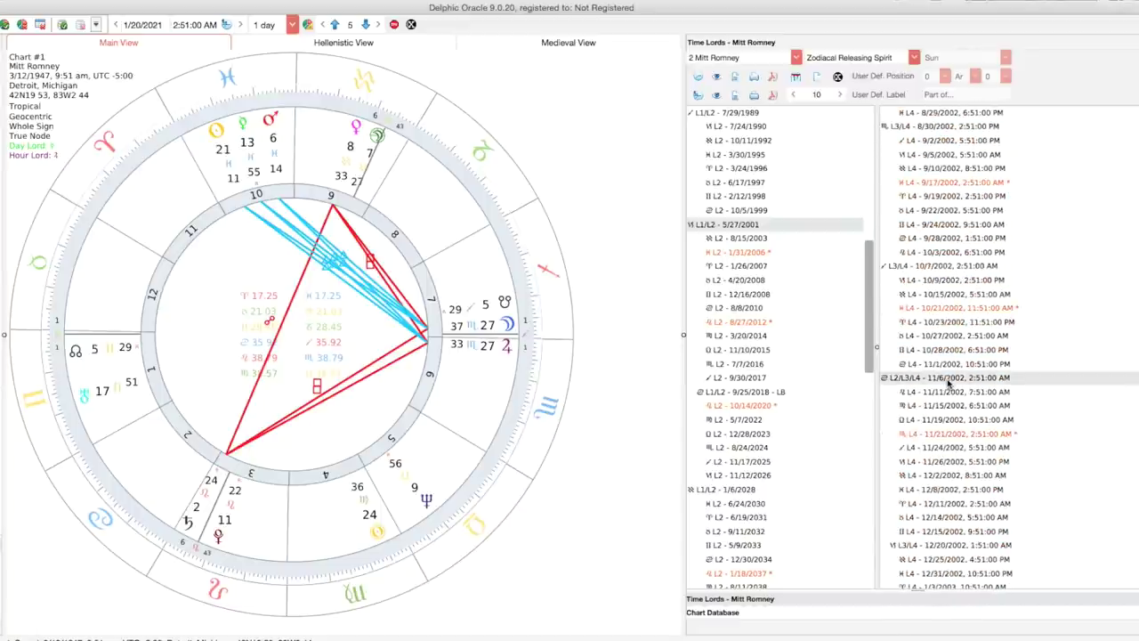
# Highlight the L2 period of 8/8/2010 and the L1/L2 loosing-of-the-bond period of 9/25/2018 to compare them
pyautogui.click(730, 309)
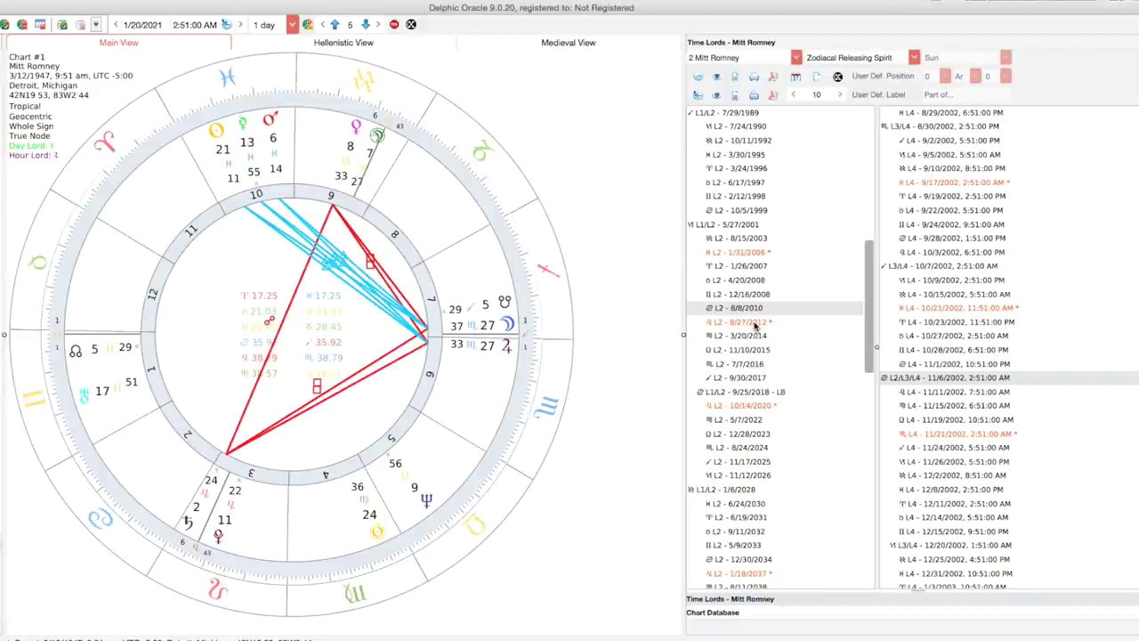
pyautogui.click(754, 392)
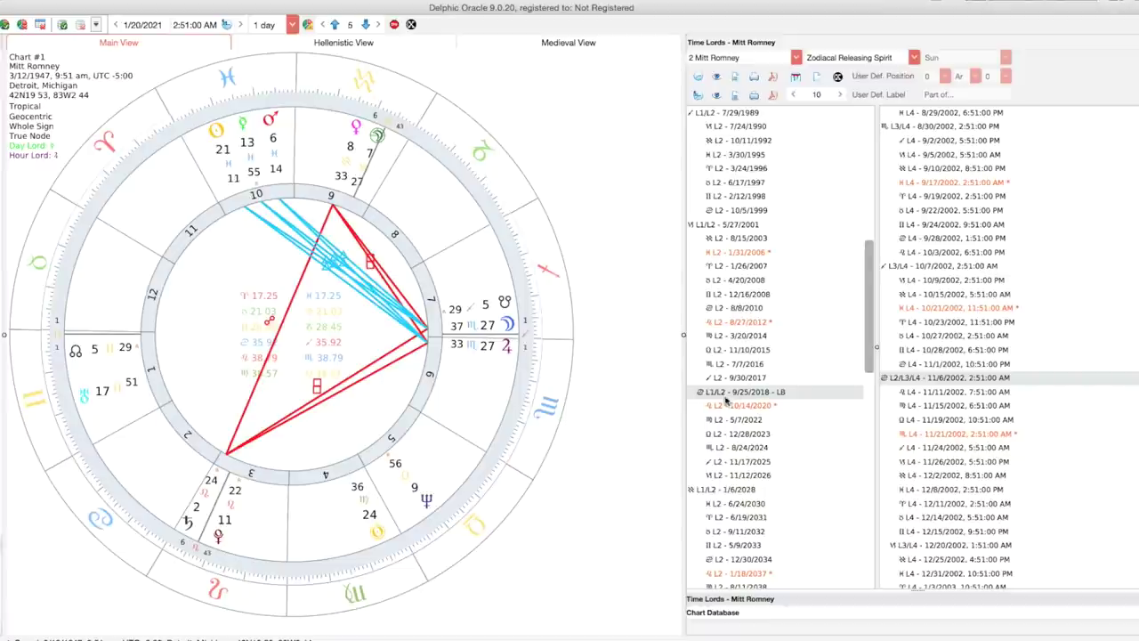
# List the sub-periods of the 8/8/2010 L2 period and select the L3/L4 entry of 4/13/2011
pyautogui.click(725, 310)
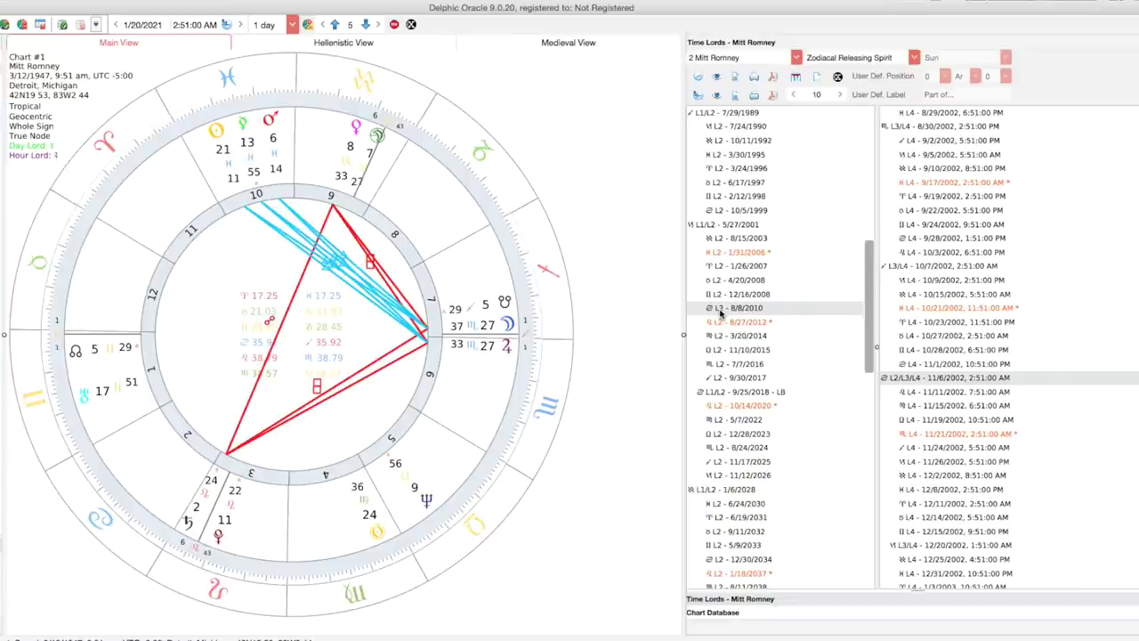
pyautogui.click(721, 311)
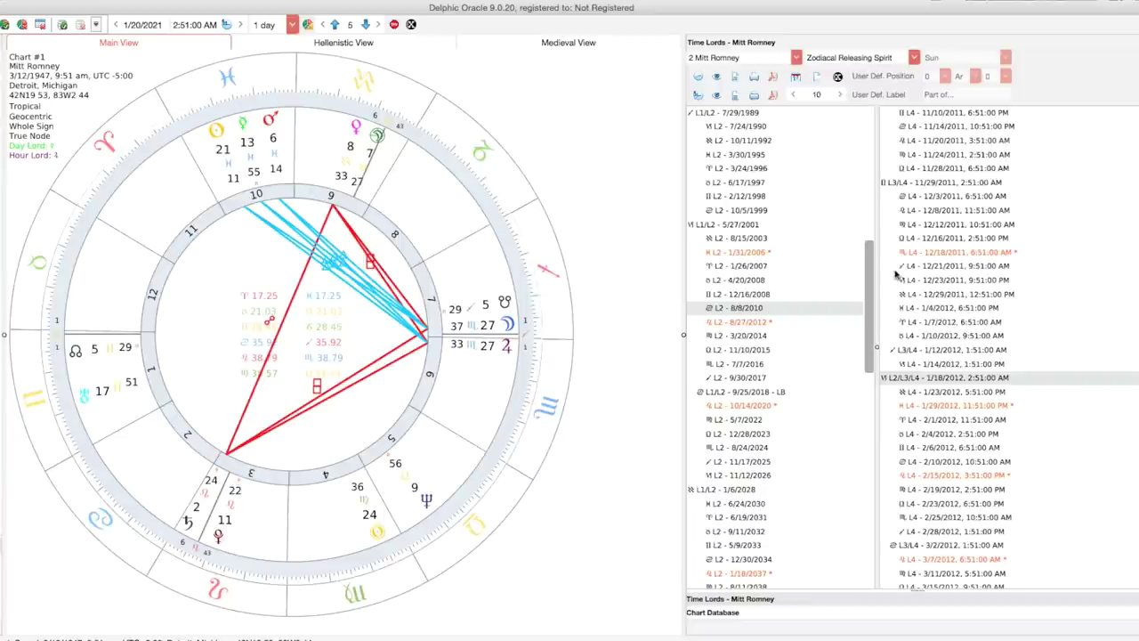
pyautogui.scroll(10, 1138, 269)
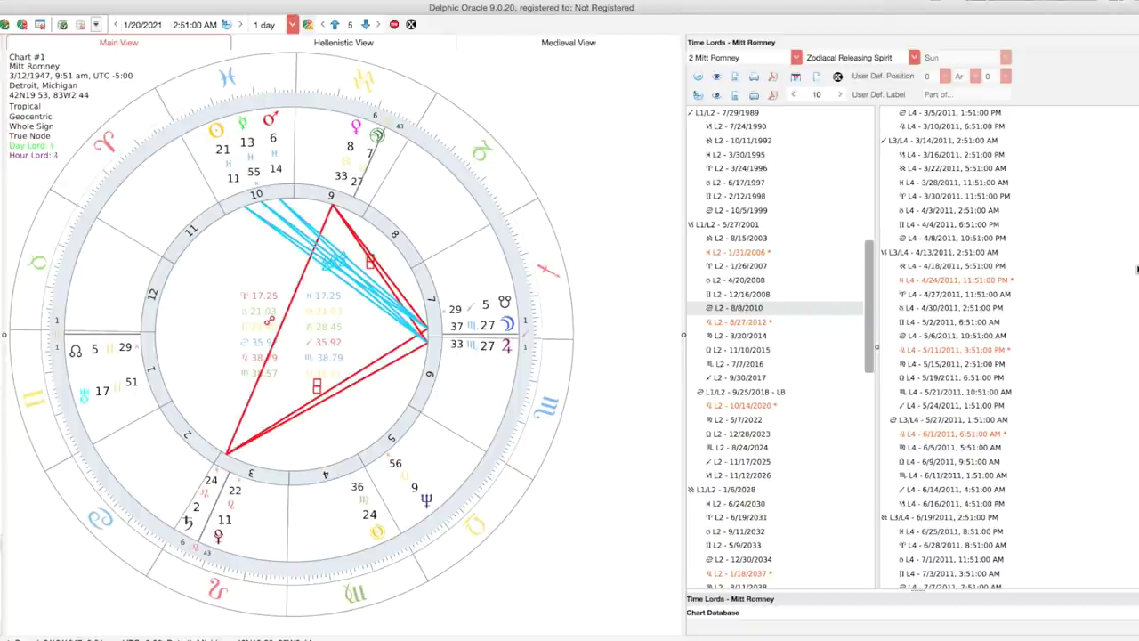
pyautogui.scroll(2, 1138, 267)
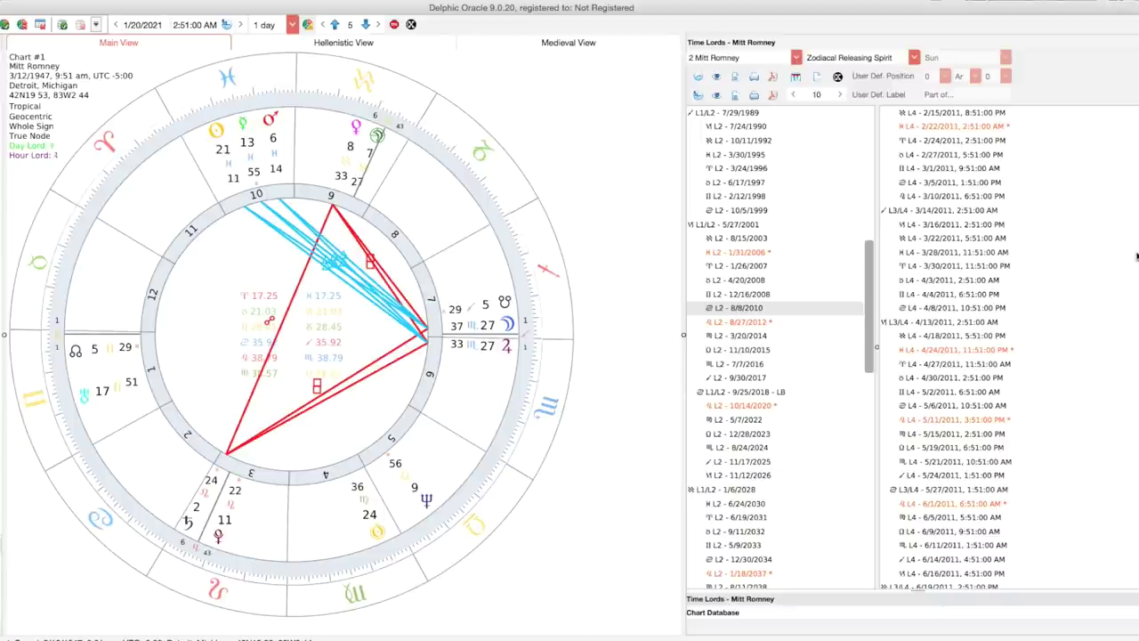
pyautogui.scroll(1, 1137, 256)
pyautogui.scroll(1, 1137, 254)
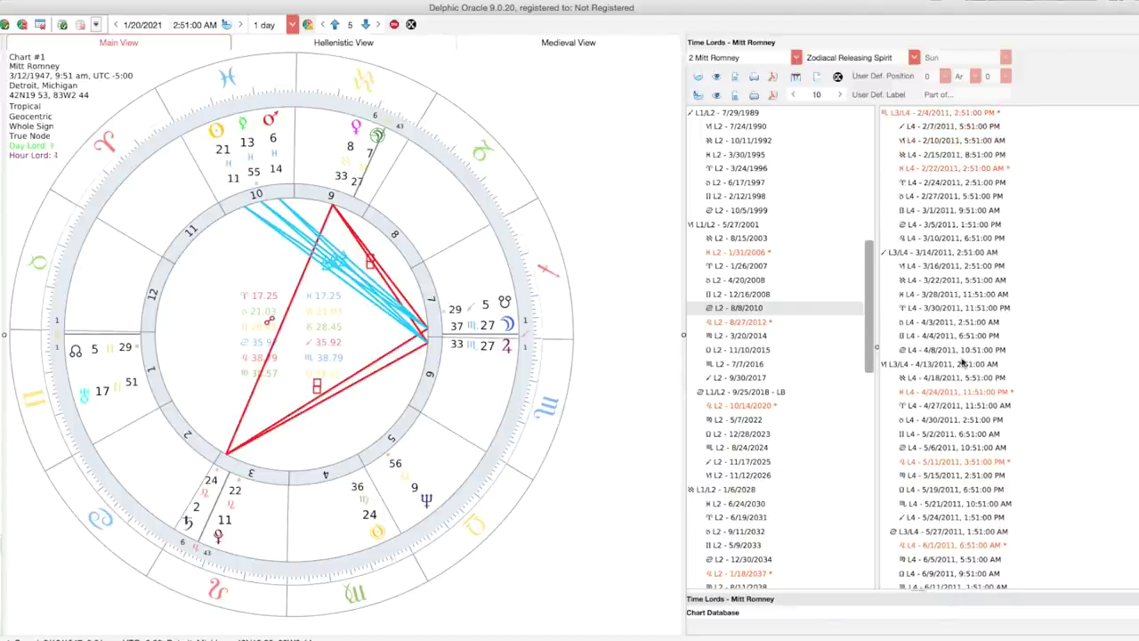
pyautogui.click(902, 367)
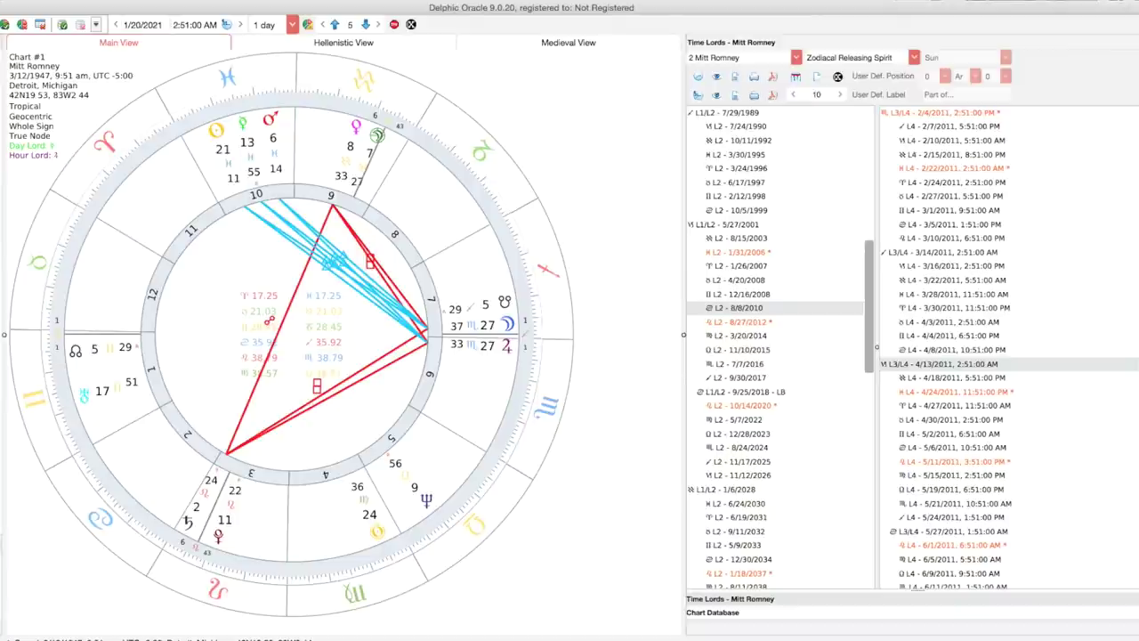
# Find and select the L2/L3/L4 sub-period of 1/18/2012
pyautogui.scroll(-10, 1009, 350)
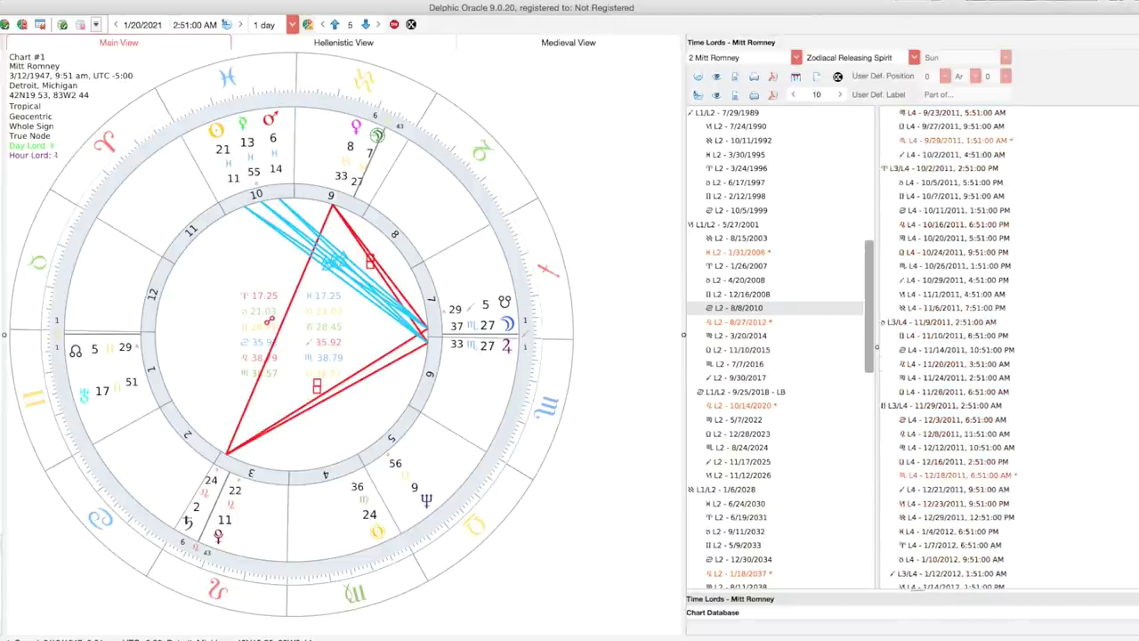
pyautogui.scroll(-5, 1015, 374)
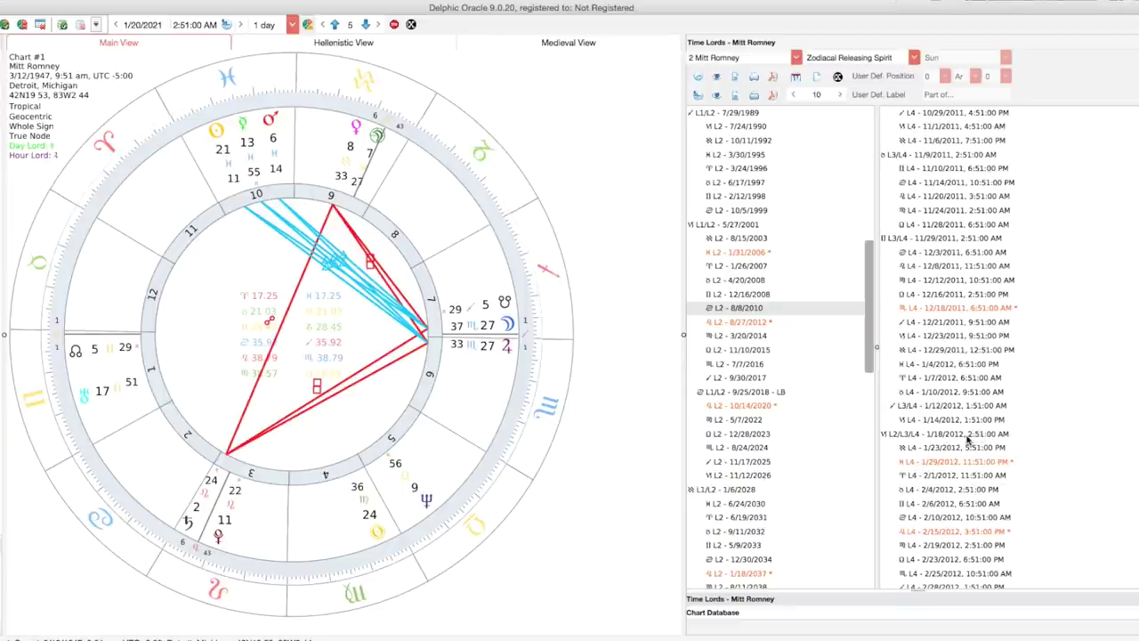
pyautogui.click(960, 435)
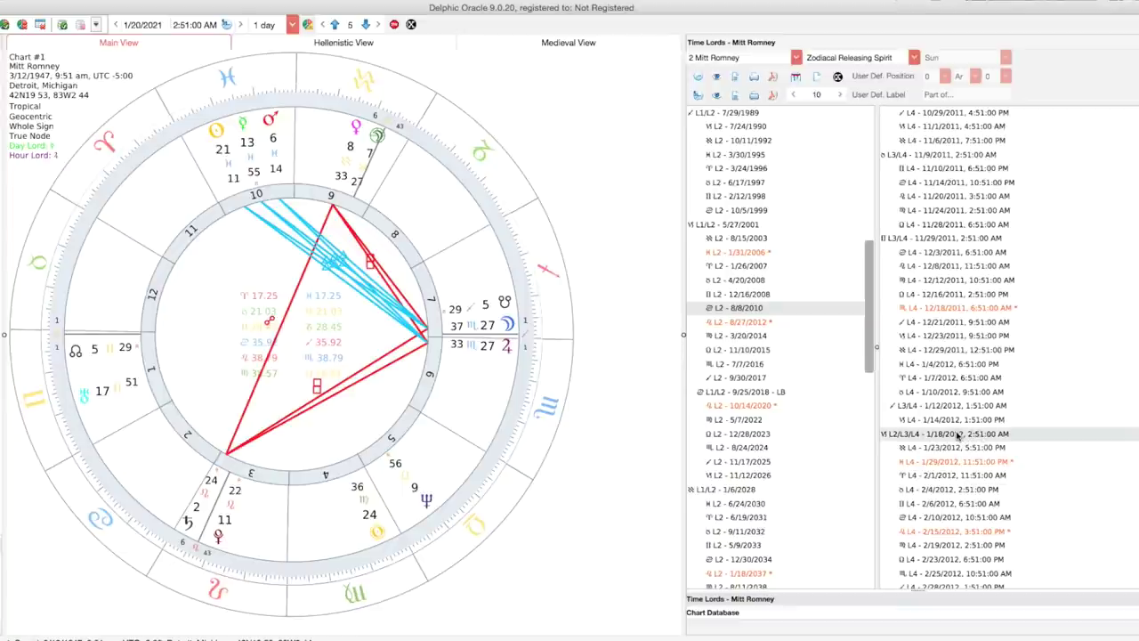
# Select the L3/L4 sub-period of 3/25/2012 and move on to its L4 entry of 4/8/2012
pyautogui.scroll(-5, 1137, 433)
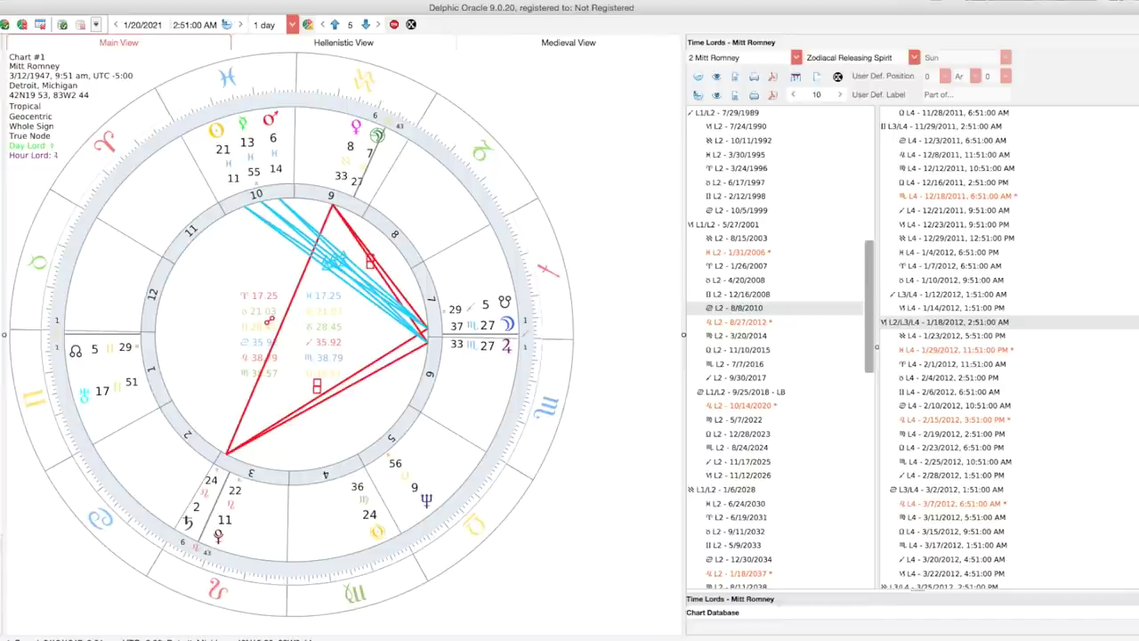
pyautogui.scroll(-3, 1010, 350)
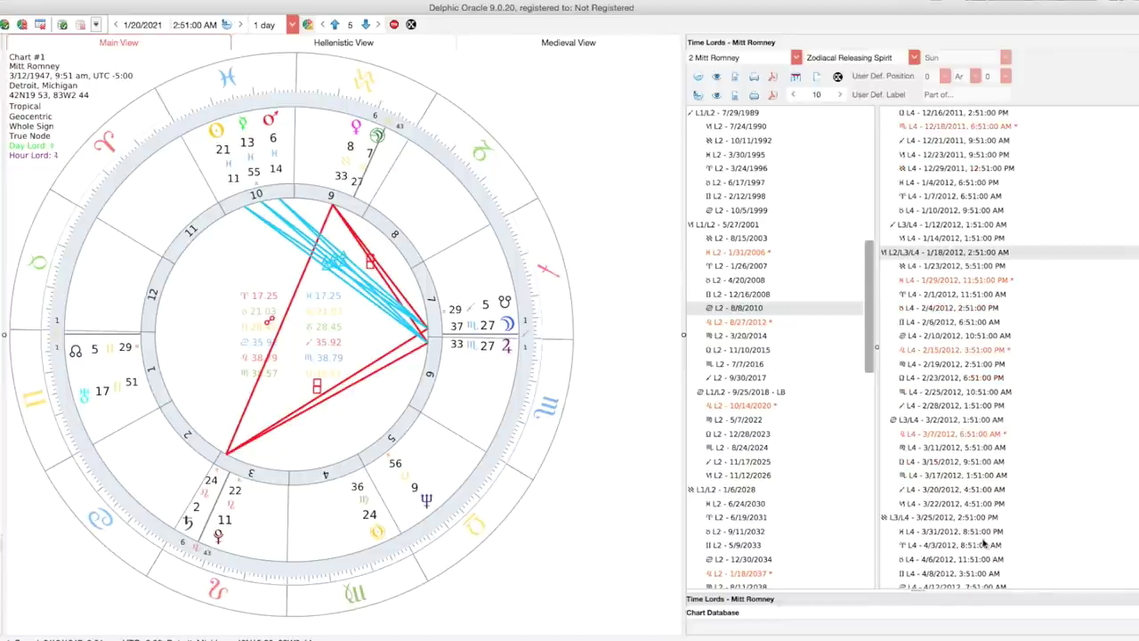
pyautogui.click(931, 522)
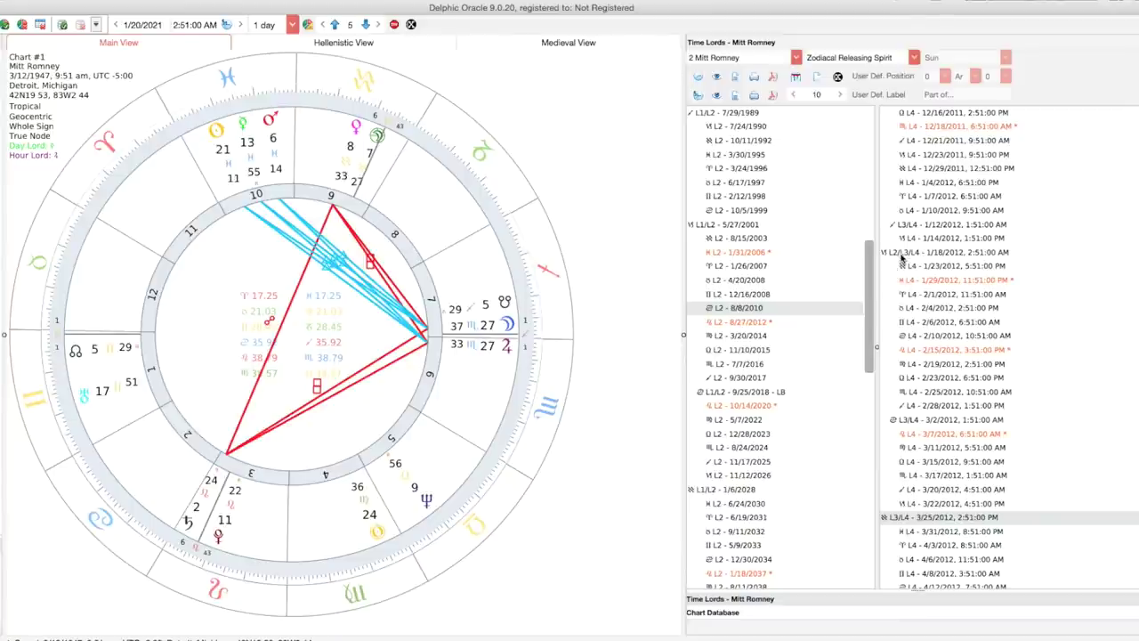
pyautogui.press('Down')
pyautogui.press('Down')
pyautogui.press('Down')
pyautogui.press('Down')
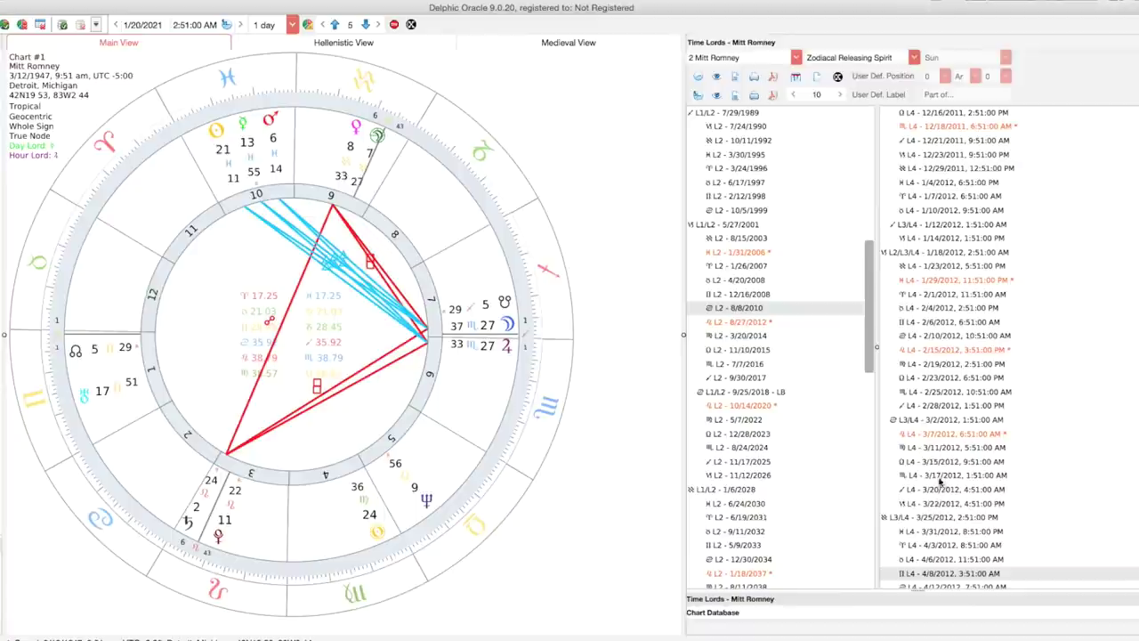
# List the sub-periods of the L2 period of 8/27/2012 and look through them, returning to the beginning
pyautogui.click(734, 323)
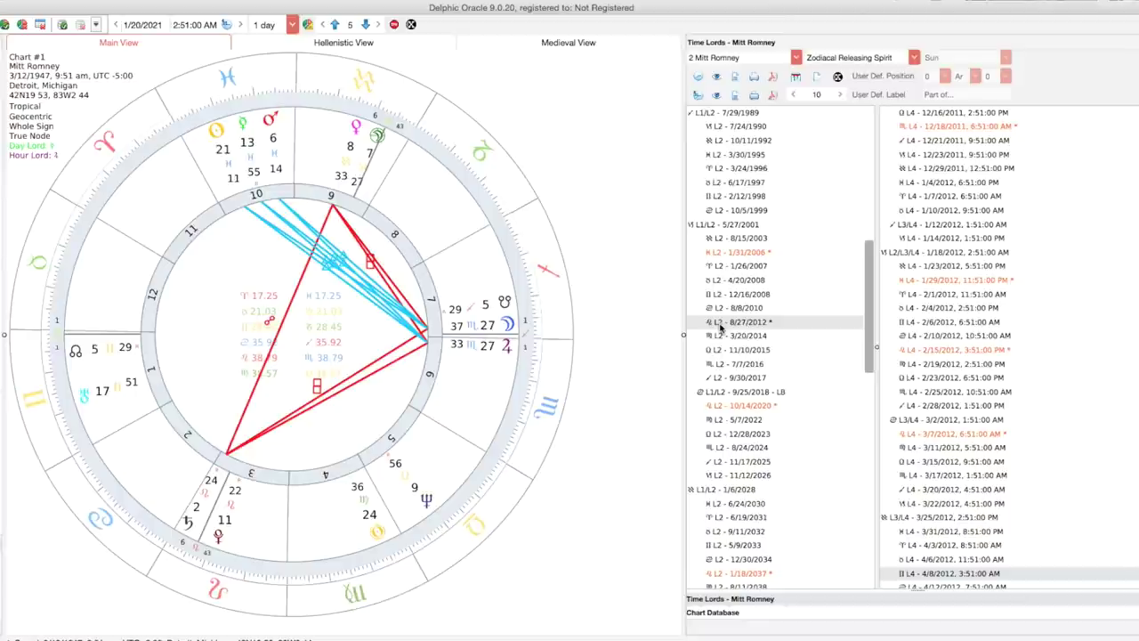
pyautogui.click(721, 324)
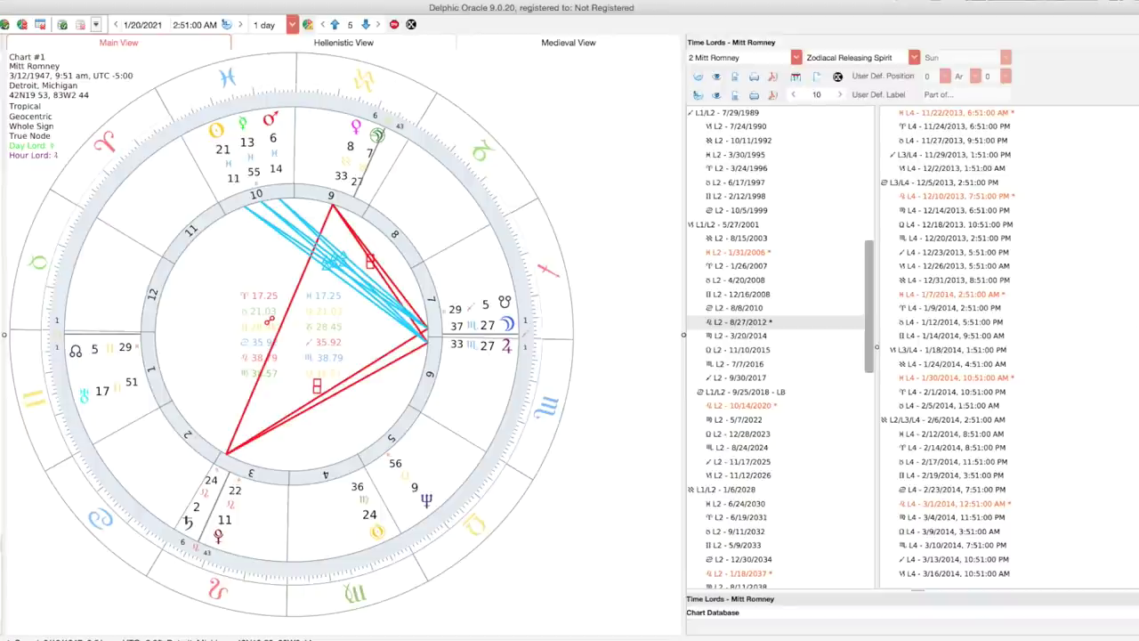
pyautogui.scroll(20, 1135, 267)
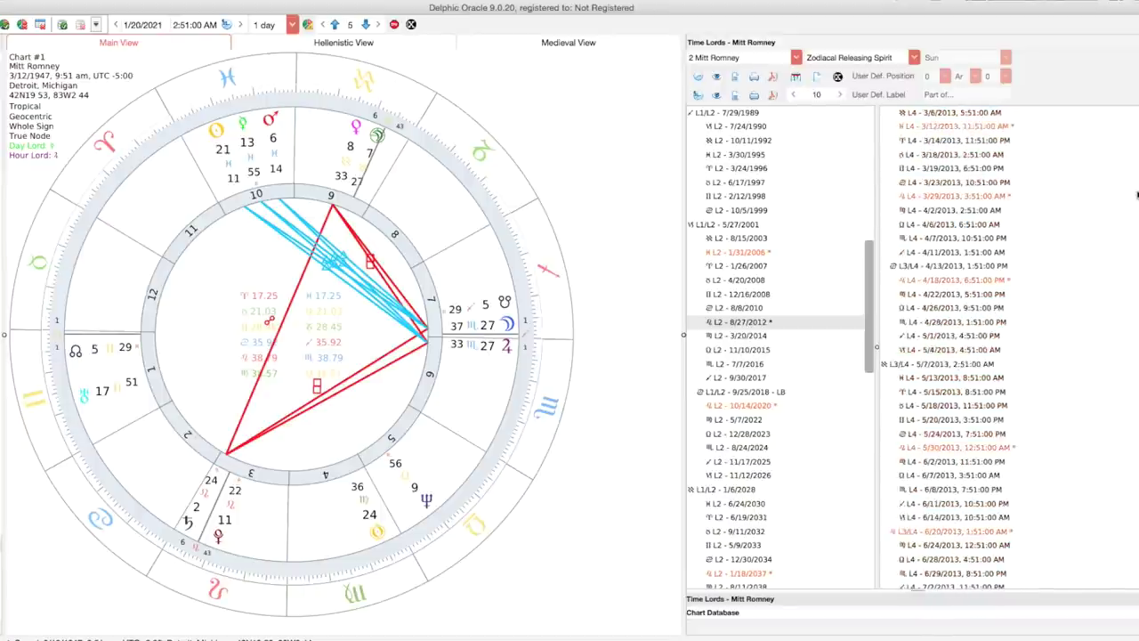
pyautogui.scroll(10, 1138, 194)
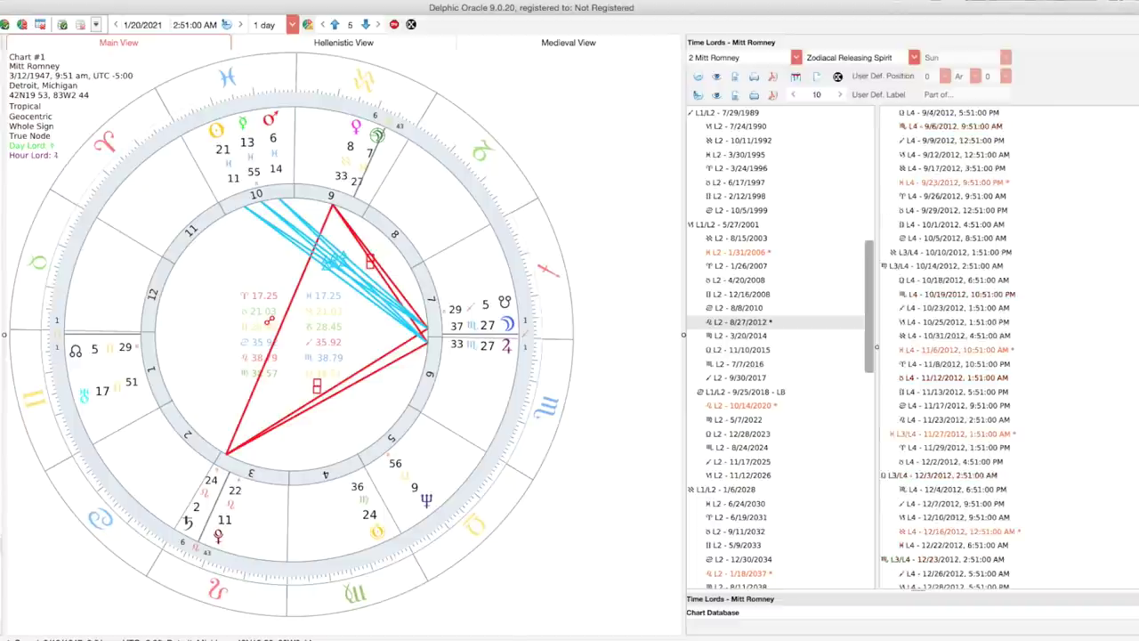
pyautogui.scroll(-20, 928, 384)
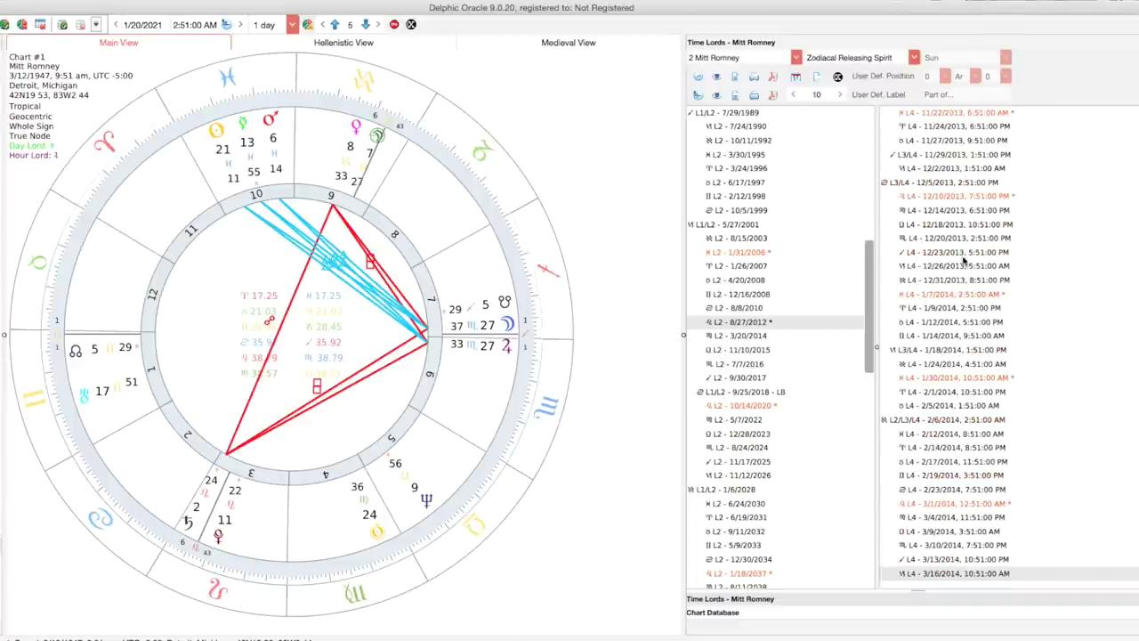
pyautogui.scroll(20, 1137, 125)
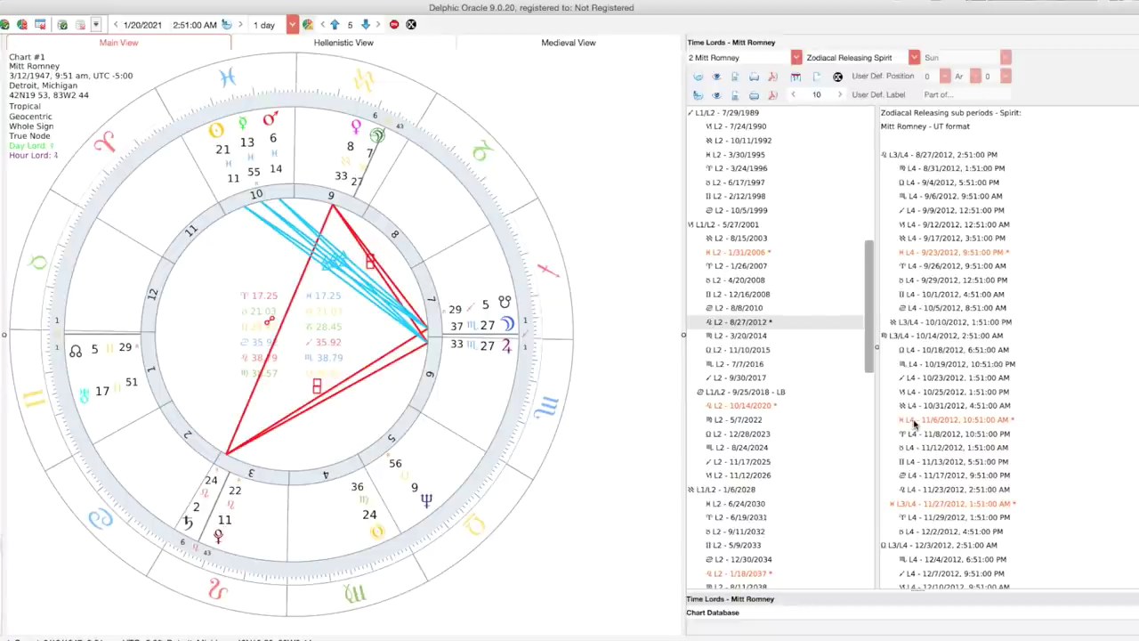
# Select the L4 sub-period of 11/6/2012 and view the point information for Mars in the chart
pyautogui.click(914, 423)
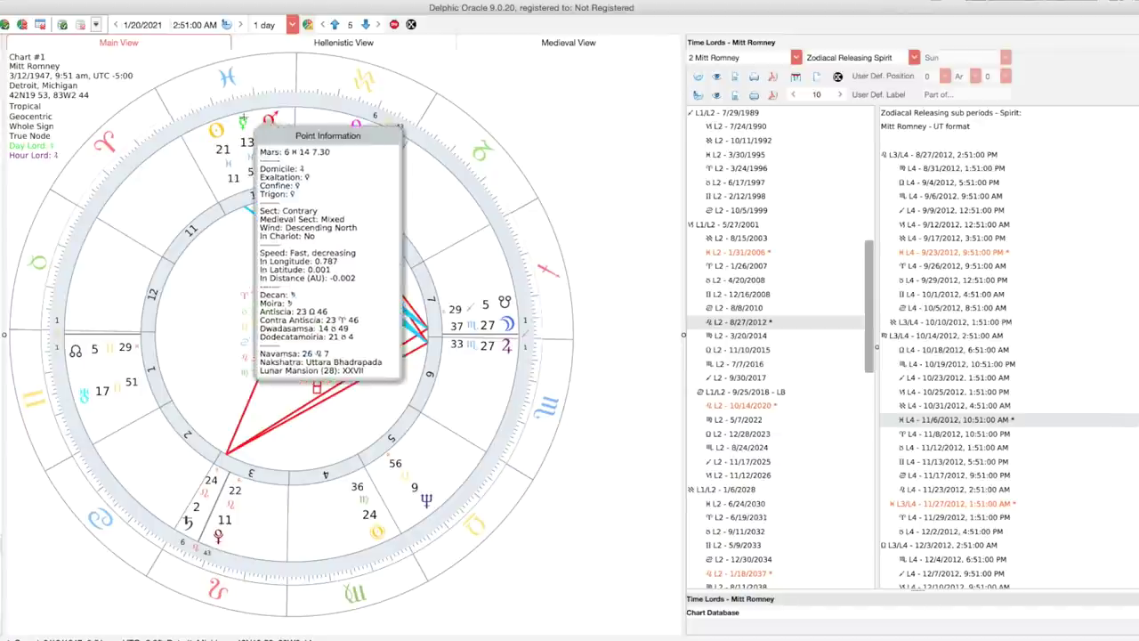
pyautogui.moveTo(270, 118)
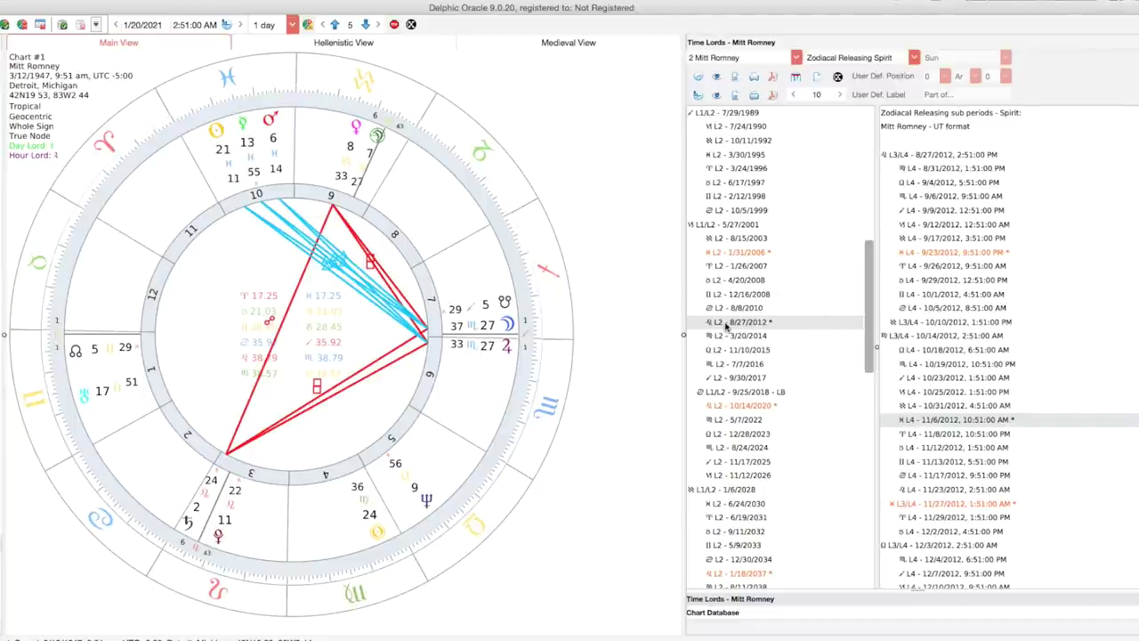
# Compare the L1/L2 period of 9/25/2018 with the L2 periods of 8/27/2012 and 8/8/2010 by highlighting each
pyautogui.click(726, 396)
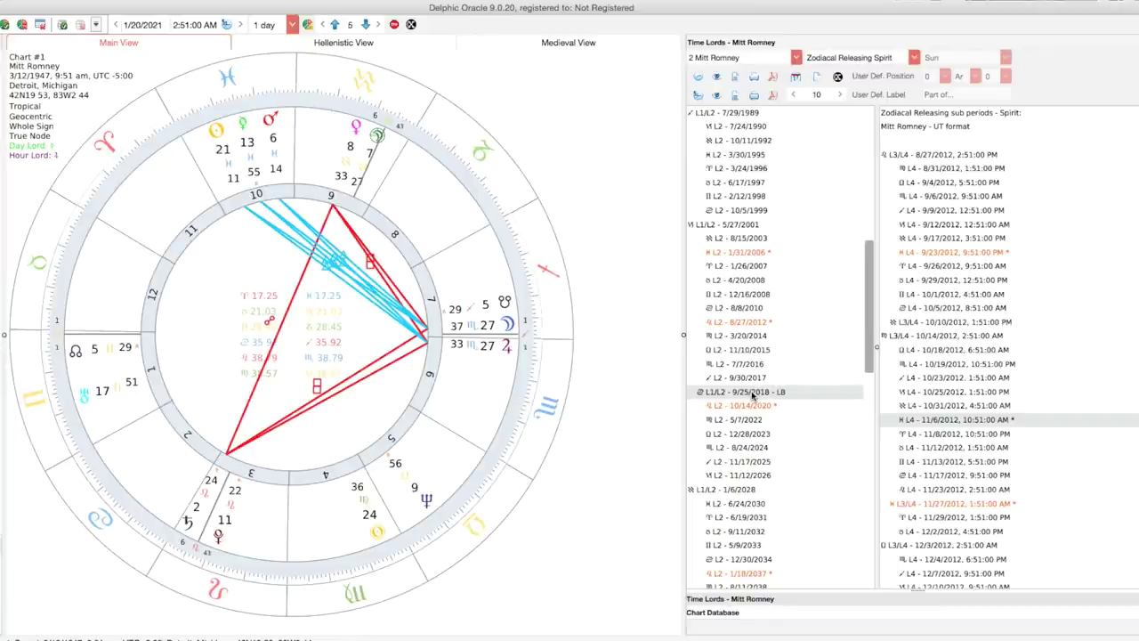
pyautogui.click(732, 321)
pyautogui.click(732, 397)
pyautogui.click(732, 311)
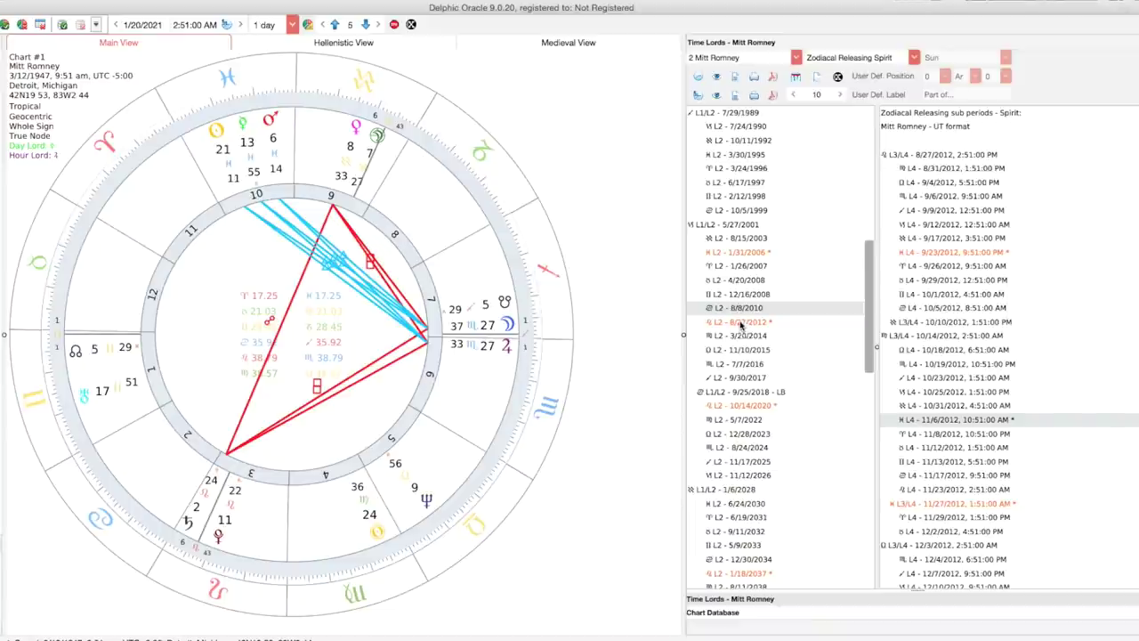
# List the sub-periods of the L1/L2 period of 9/25/2018 and look through them, returning to the beginning
pyautogui.click(745, 395)
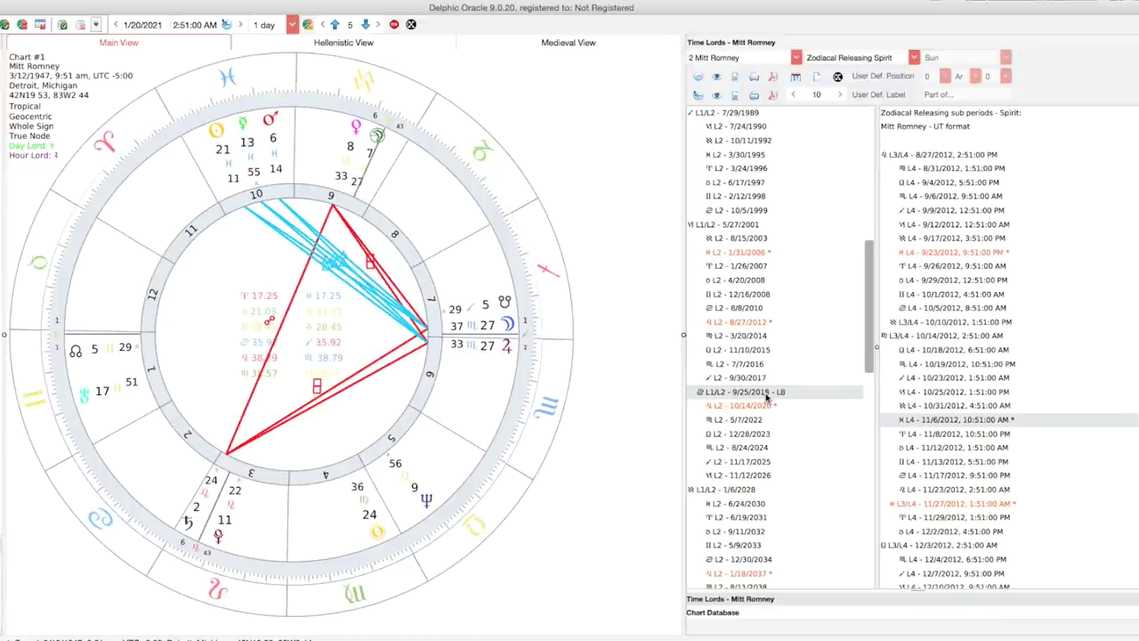
pyautogui.click(766, 393)
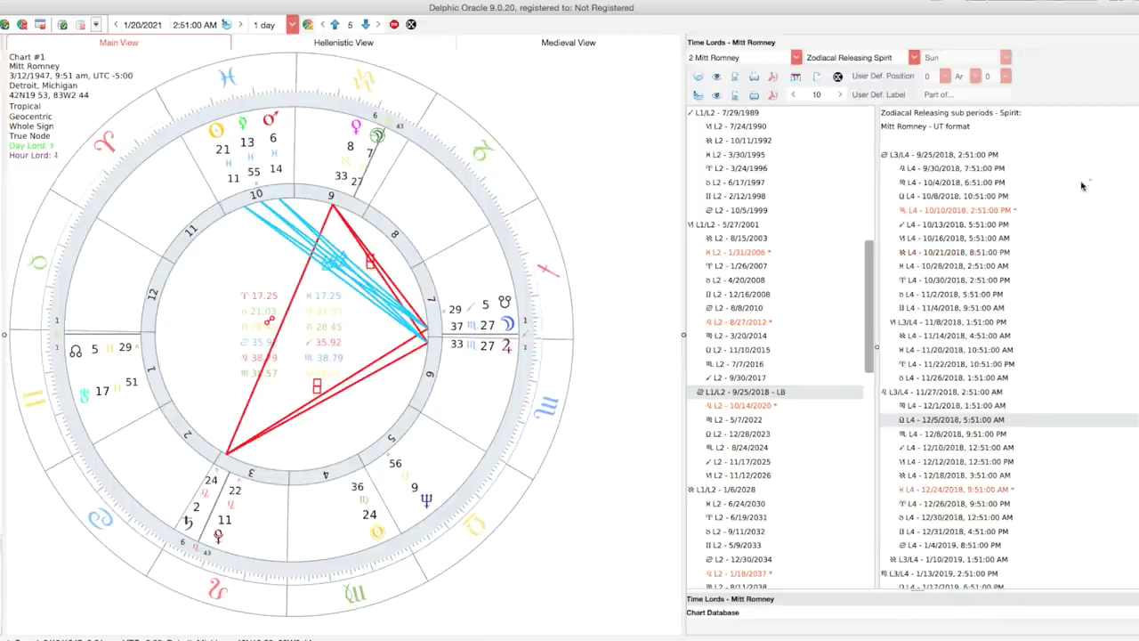
pyautogui.scroll(-2, 1008, 350)
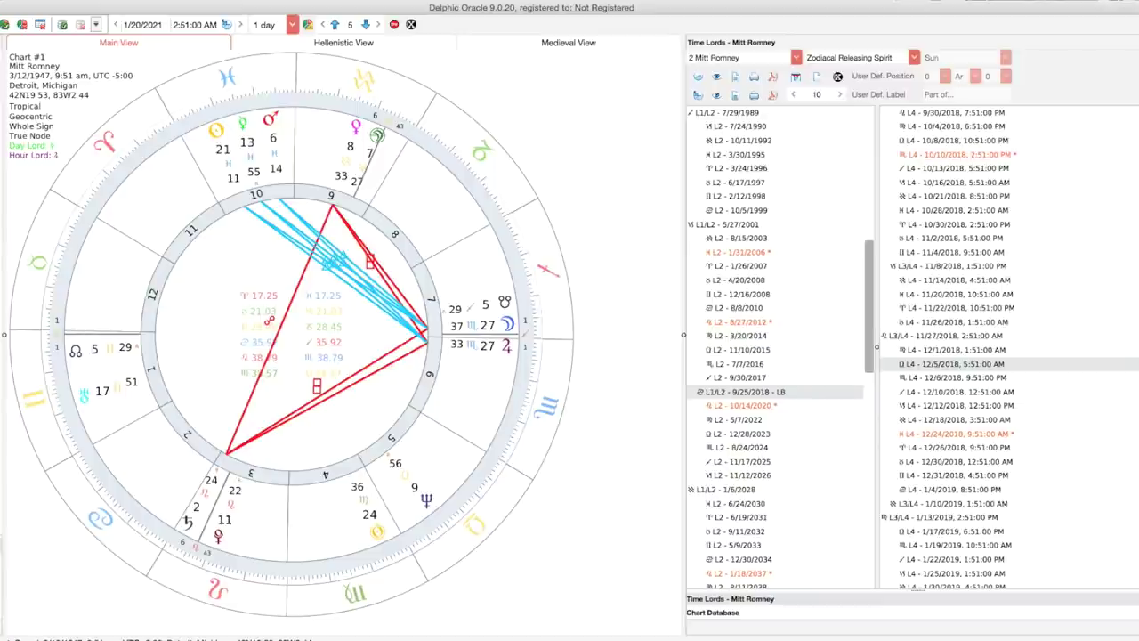
pyautogui.scroll(2, 956, 361)
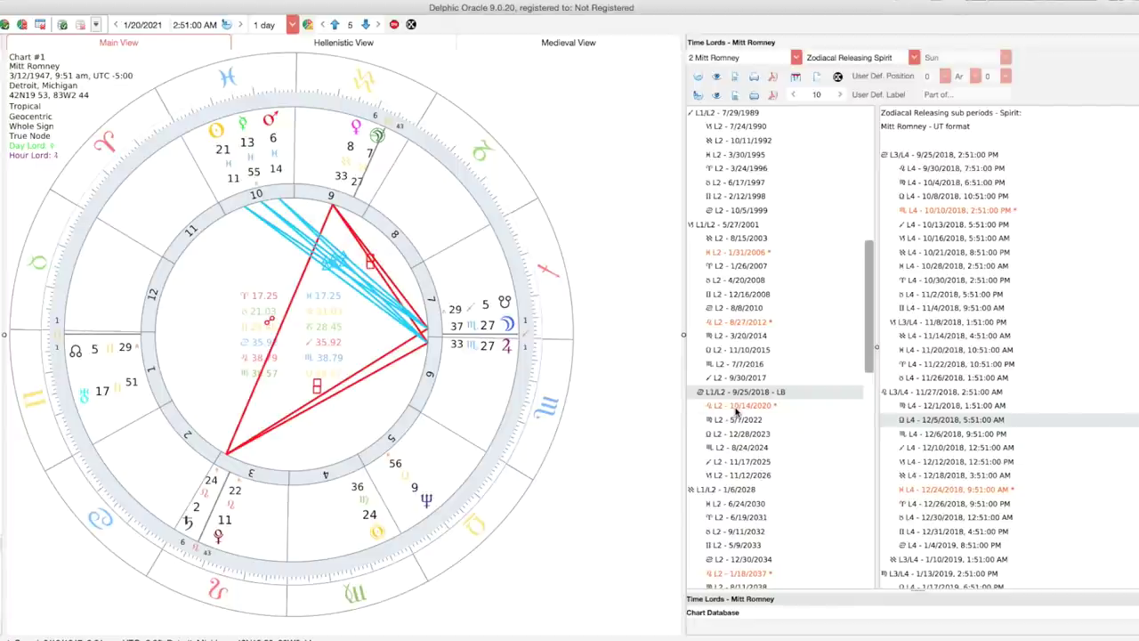
# List the sub-periods of the L2 period of 10/14/2020, comparing it with that of 8/27/2012, and select its L4 entry of 11/4/2020
pyautogui.click(735, 408)
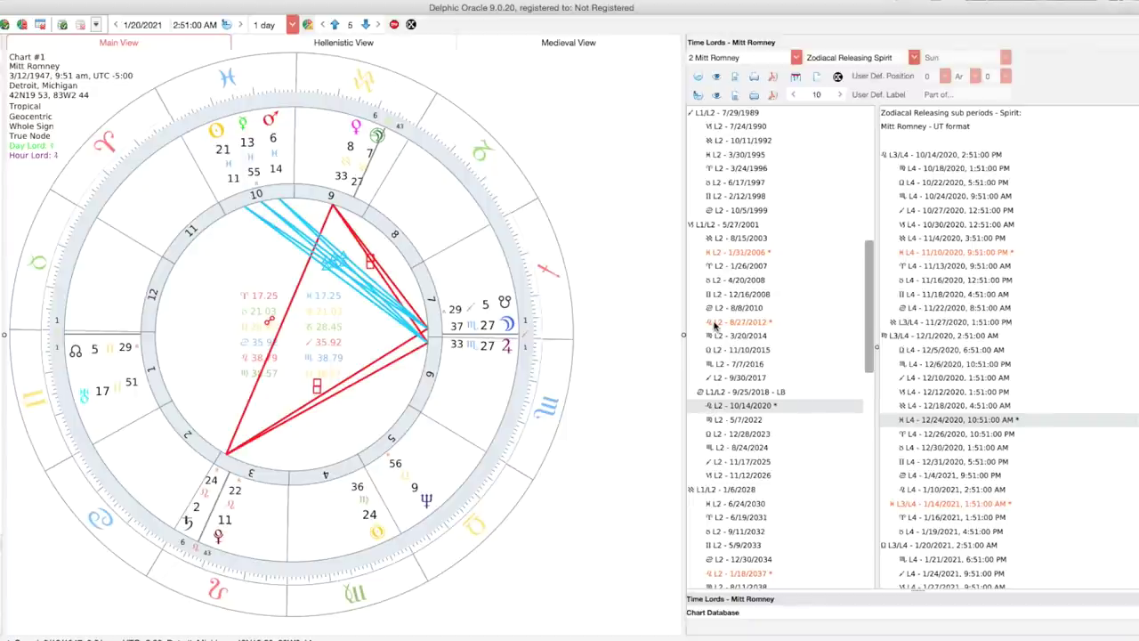
pyautogui.click(714, 324)
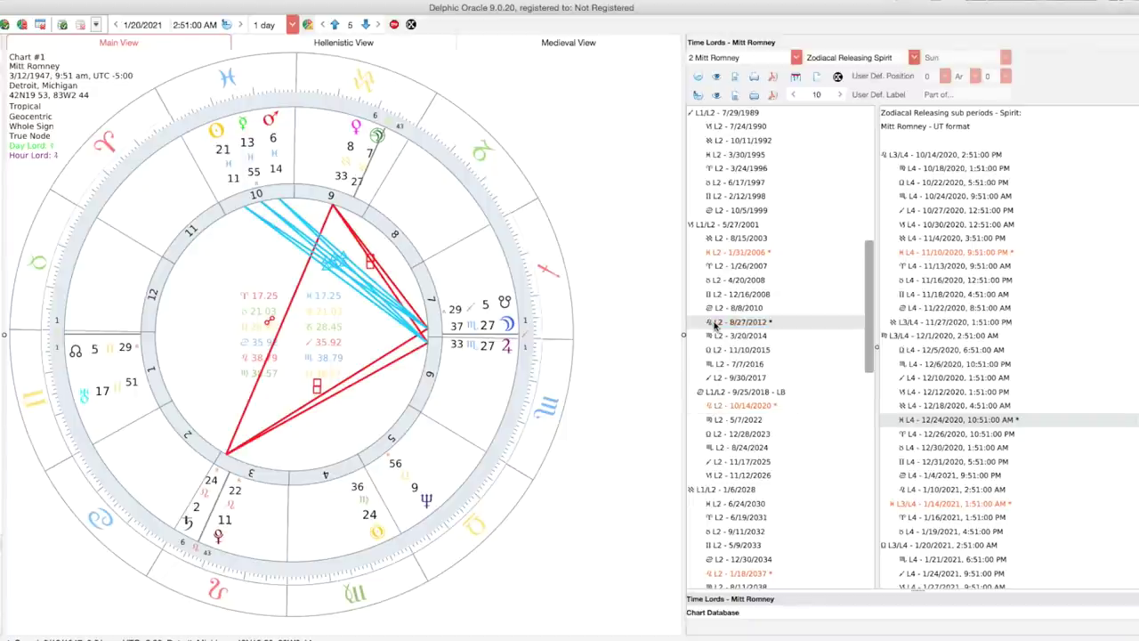
pyautogui.click(719, 408)
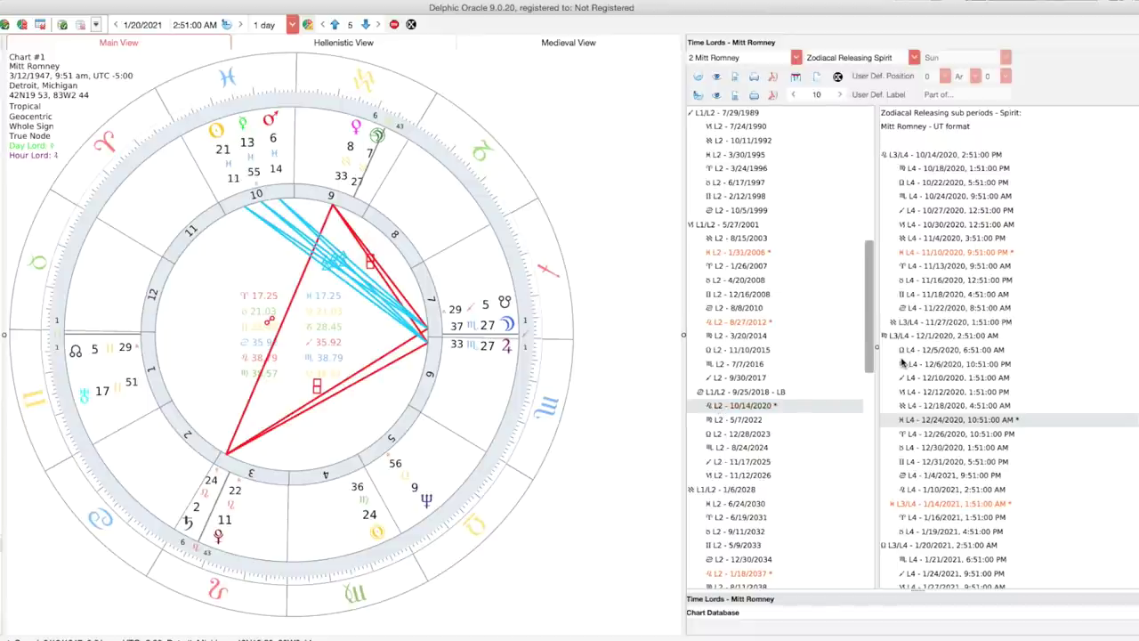
pyautogui.click(933, 238)
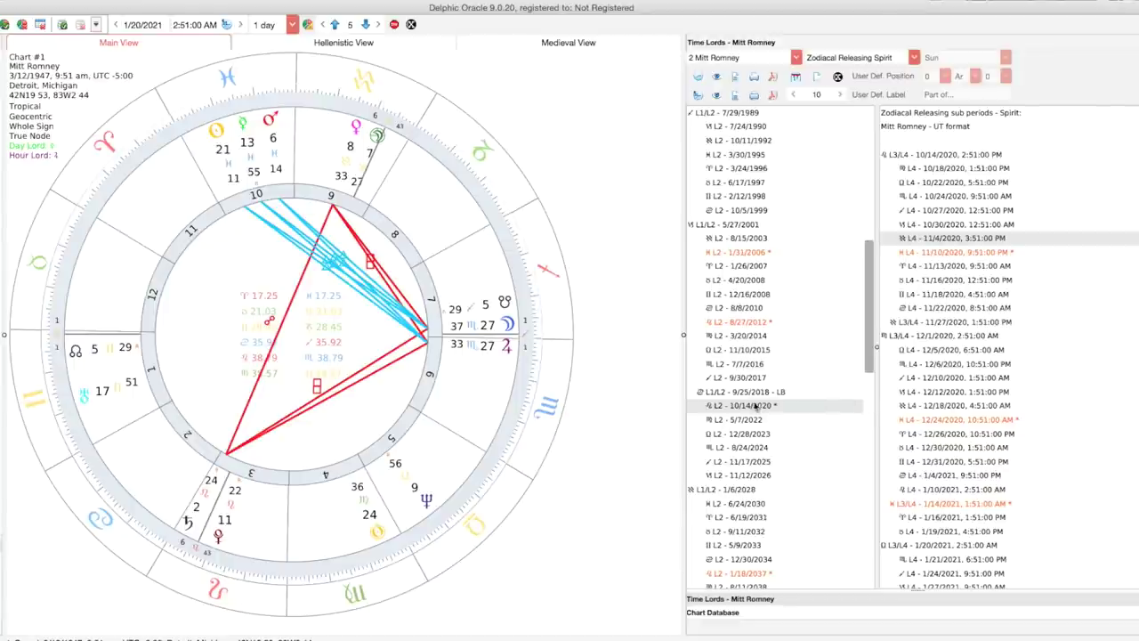
# Move the highlight back through the earlier periods to the L2 period of 11/10/2015
pyautogui.press('Up')
pyautogui.press('Up')
pyautogui.press('Up')
pyautogui.press('Up')
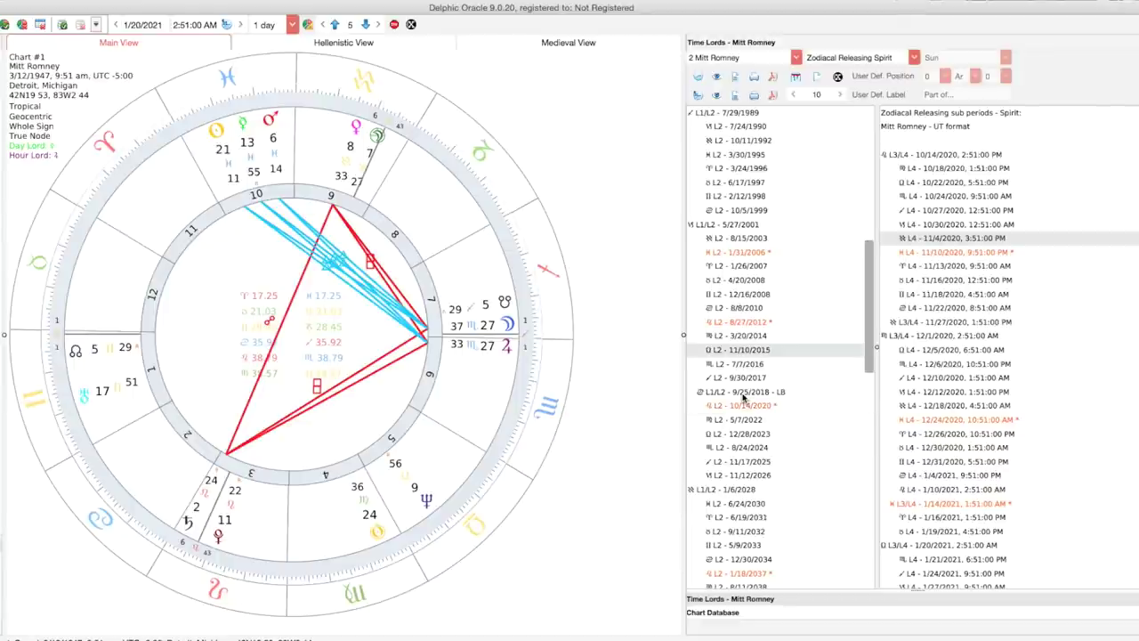
# Highlight the L1/L2 period of 9/25/2018 and move forward through its L2 periods to 8/24/2024
pyautogui.click(742, 396)
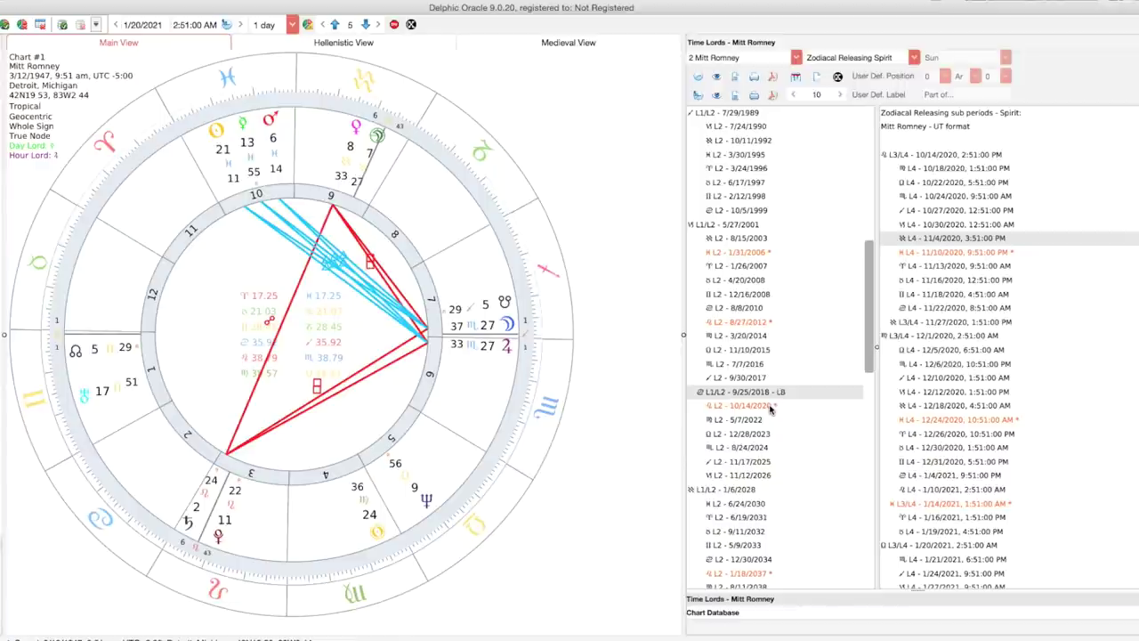
pyautogui.press('Down')
pyautogui.press('Down')
pyautogui.press('Down')
pyautogui.press('Down')
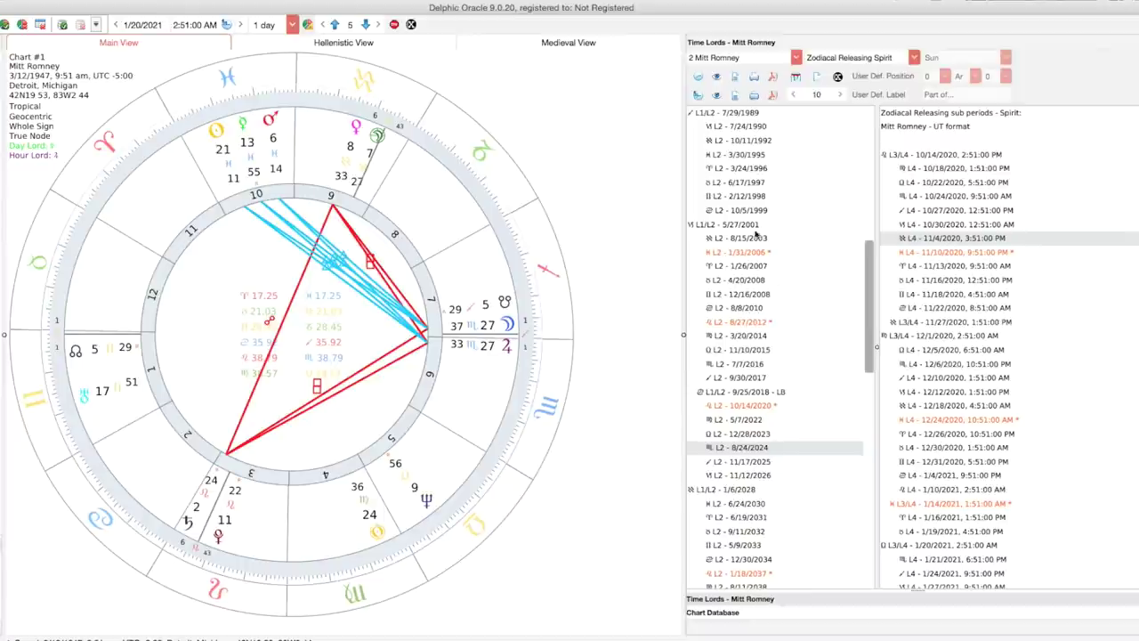
# List the sub-periods of the L1/L2 period of 5/27/2001 and move forward to the L4 entry of 7/19/2001
pyautogui.click(730, 226)
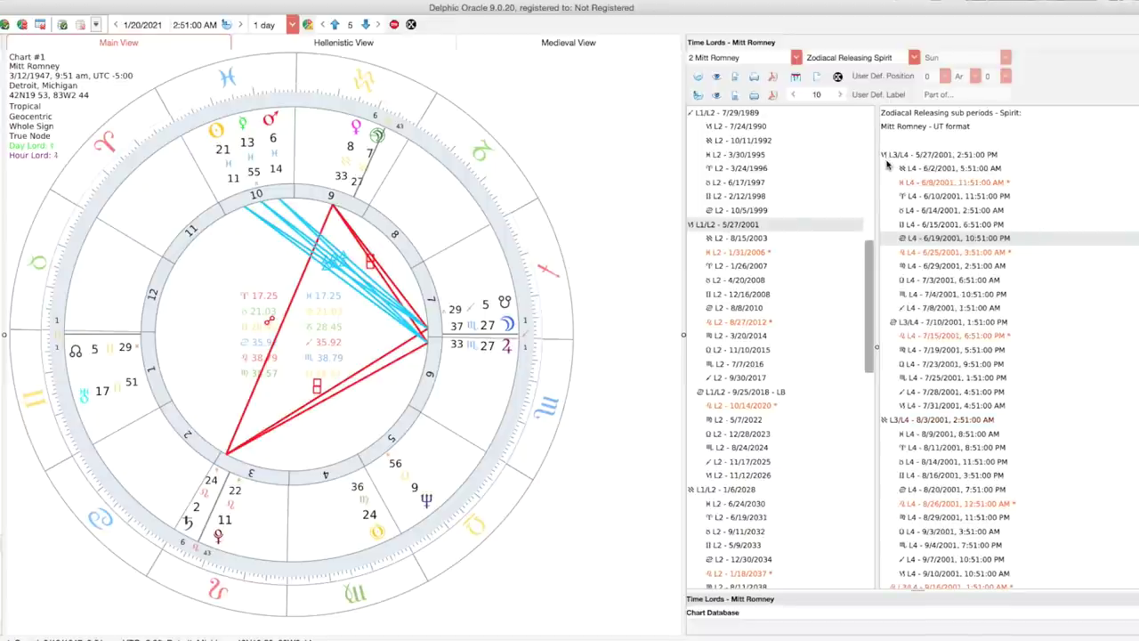
pyautogui.press('Down')
pyautogui.press('Down')
pyautogui.press('Down')
pyautogui.press('Down')
pyautogui.press('Down')
pyautogui.press('Down')
pyautogui.press('Down')
pyautogui.press('Down')
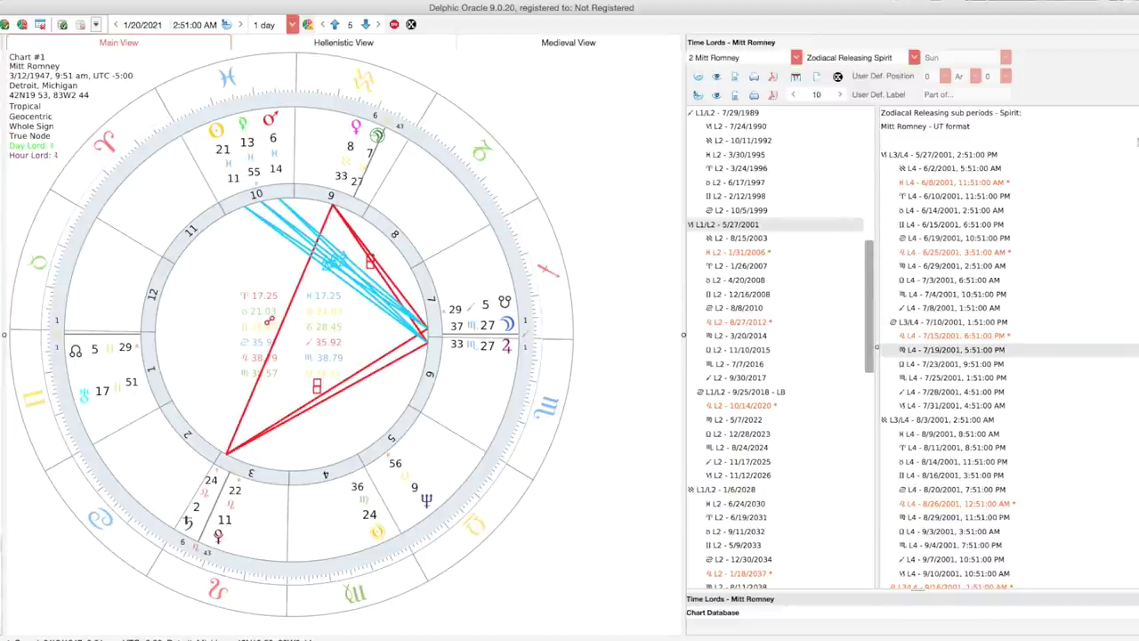
# Move back through the sub-periods to the L4 entry of 7/4/2001
pyautogui.press('Up')
pyautogui.press('Up')
pyautogui.press('Up')
pyautogui.press('Up')
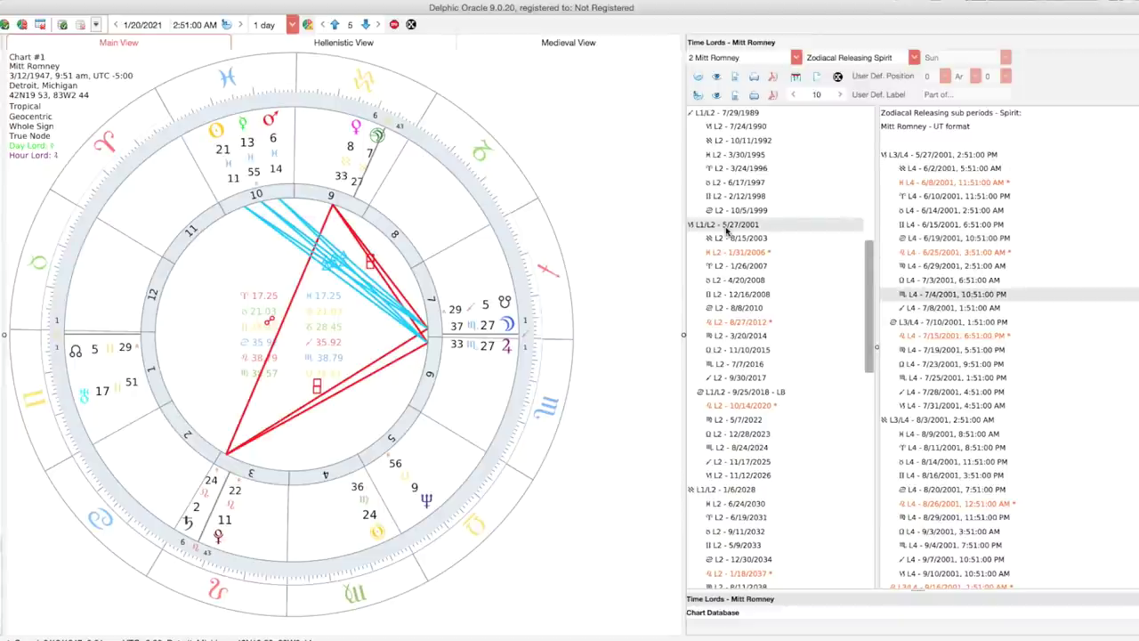